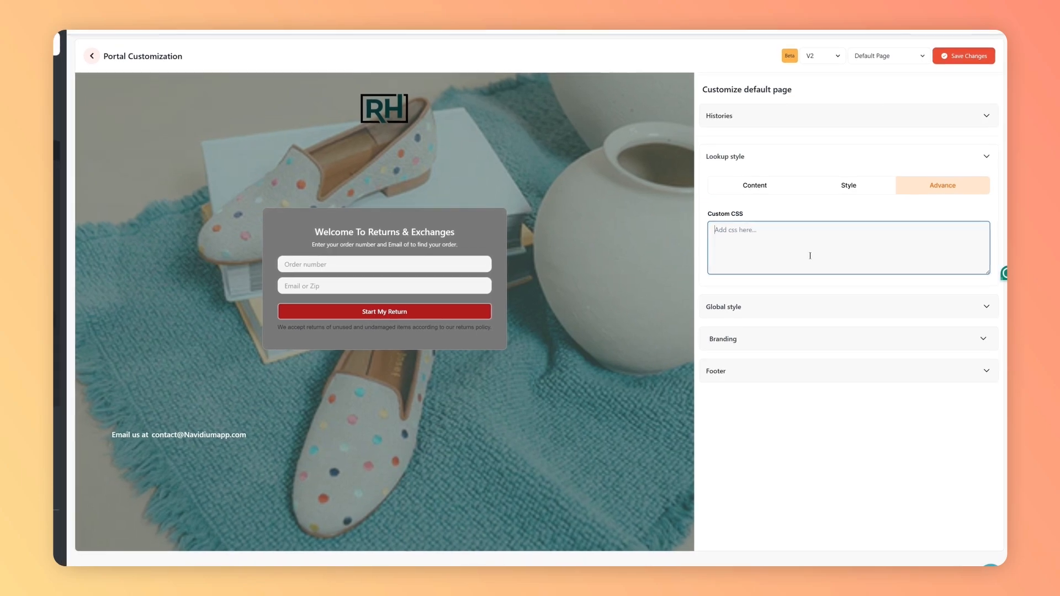
# Step: In the Global style settings, set the overlay color to #8181818C and the container color to #6C6C6C25
pyautogui.click(767, 187)
pyautogui.scroll(-1, 764, 393)
pyautogui.scroll(-5, 766, 392)
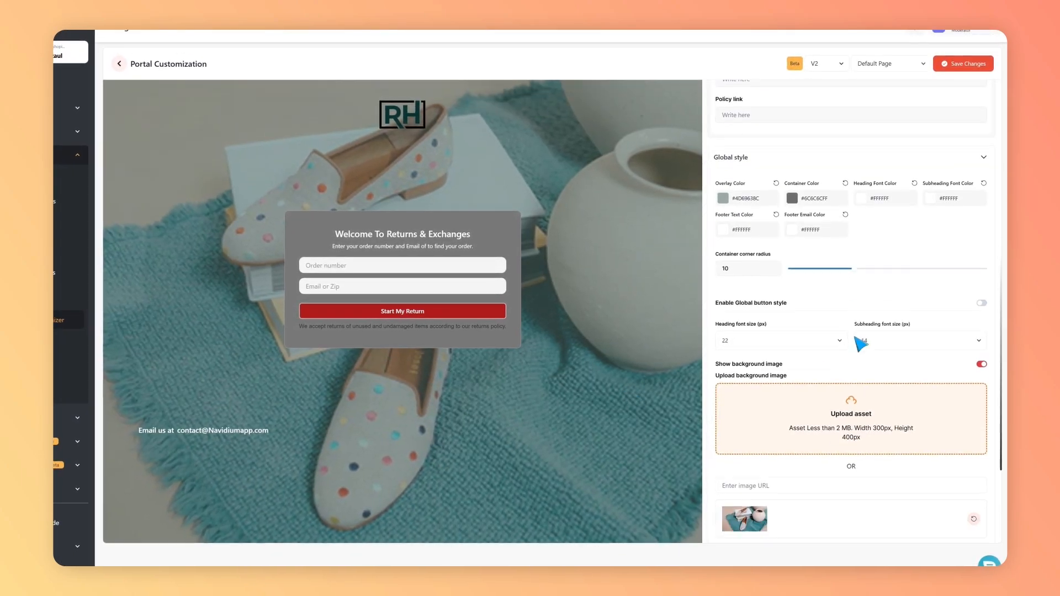
pyautogui.click(796, 197)
pyautogui.moveTo(863, 230); pyautogui.dragTo(830, 230)
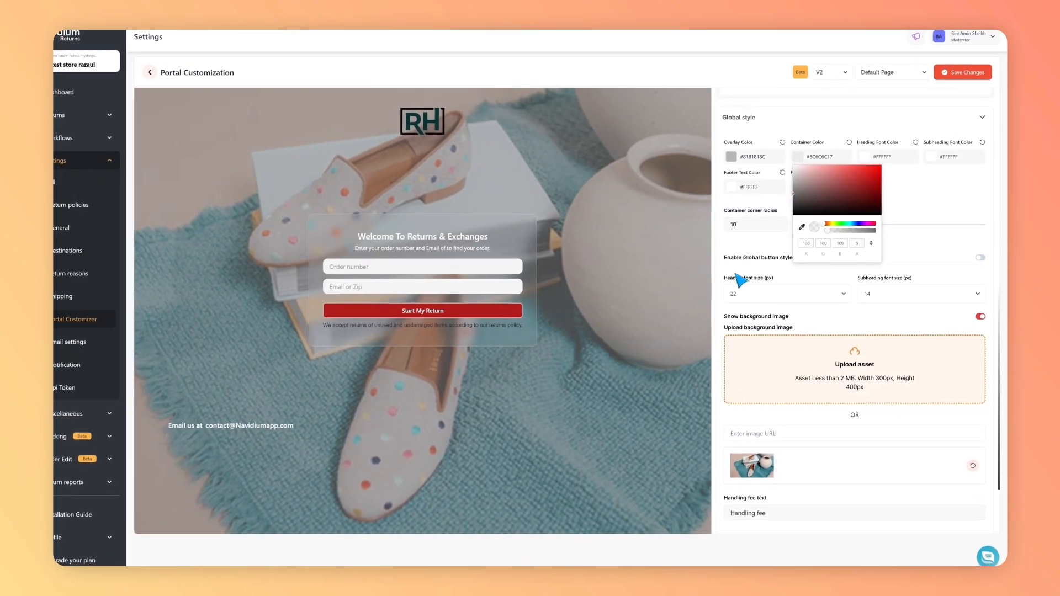
pyautogui.click(736, 280)
# Step: Set the global heading font color to #FFFFFFFF and the subheading font color to #EBEBEBFF
pyautogui.click(864, 156)
pyautogui.moveTo(878, 174); pyautogui.dragTo(857, 163)
pyautogui.click(932, 156)
pyautogui.moveTo(930, 166); pyautogui.dragTo(845, 167)
# Step: Set the footer text color to #FFFFFFFF and pick a light grey footer email color
pyautogui.click(729, 186)
pyautogui.moveTo(740, 198); pyautogui.dragTo(694, 194)
pyautogui.click(801, 189)
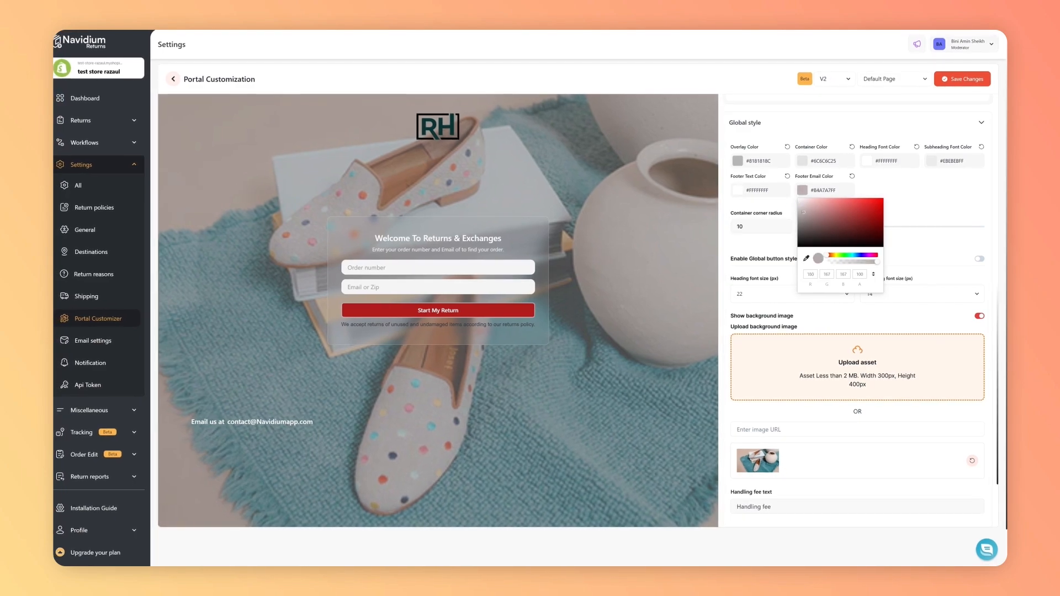
pyautogui.moveTo(859, 226); pyautogui.dragTo(799, 247)
# Step: Enable the global button style in the Global style settings
pyautogui.click(980, 258)
pyautogui.scroll(-1, 828, 259)
pyautogui.click(740, 215)
pyautogui.click(931, 215)
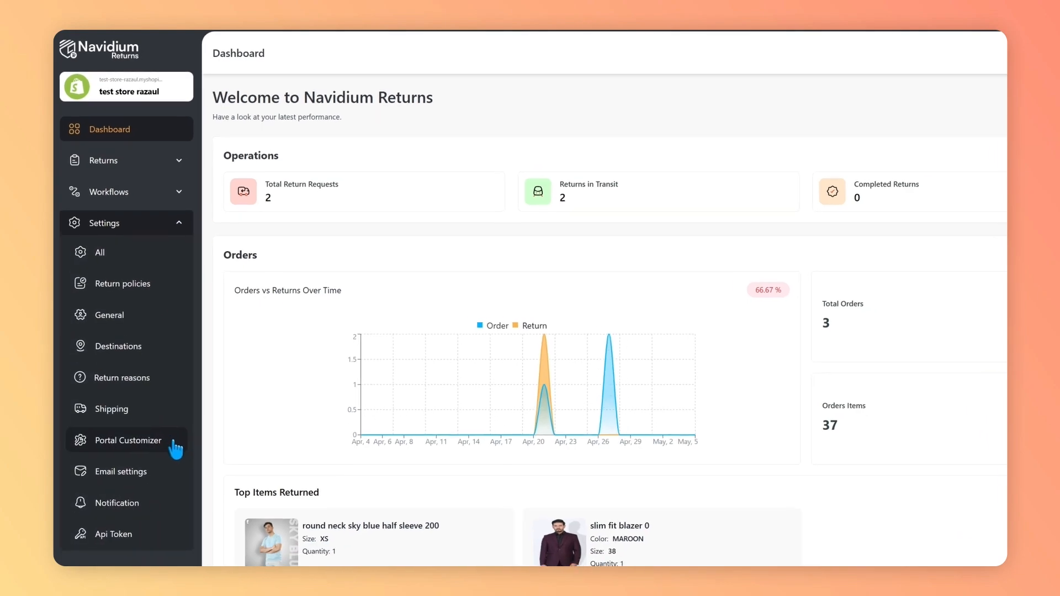
# Step: Open the Portal Customizer with portal version V2 and the Default Page selected, and view the page's Histories
pyautogui.click(182, 460)
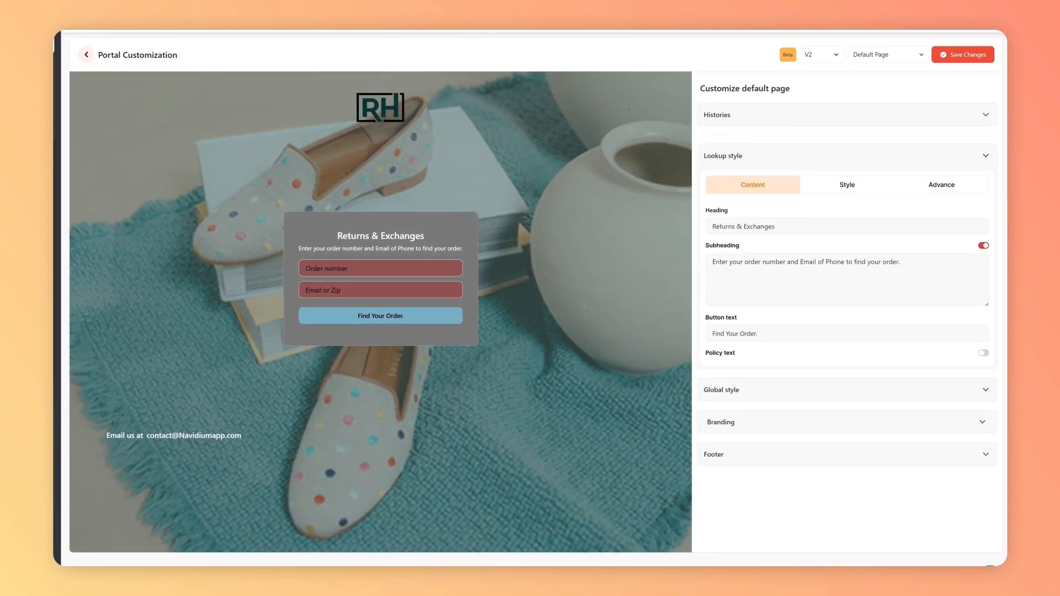
pyautogui.click(831, 53)
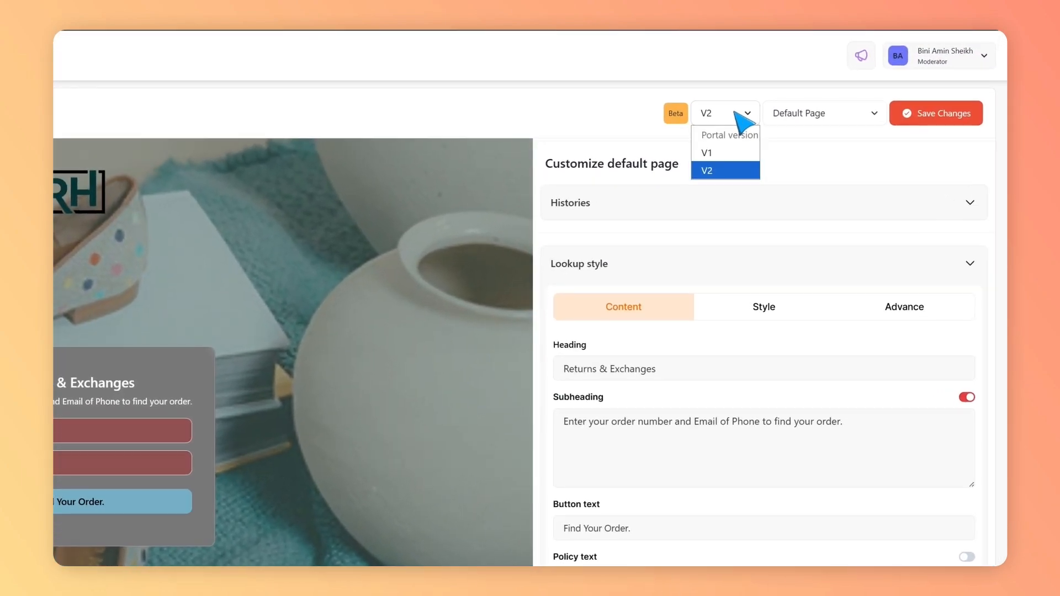
pyautogui.click(830, 89)
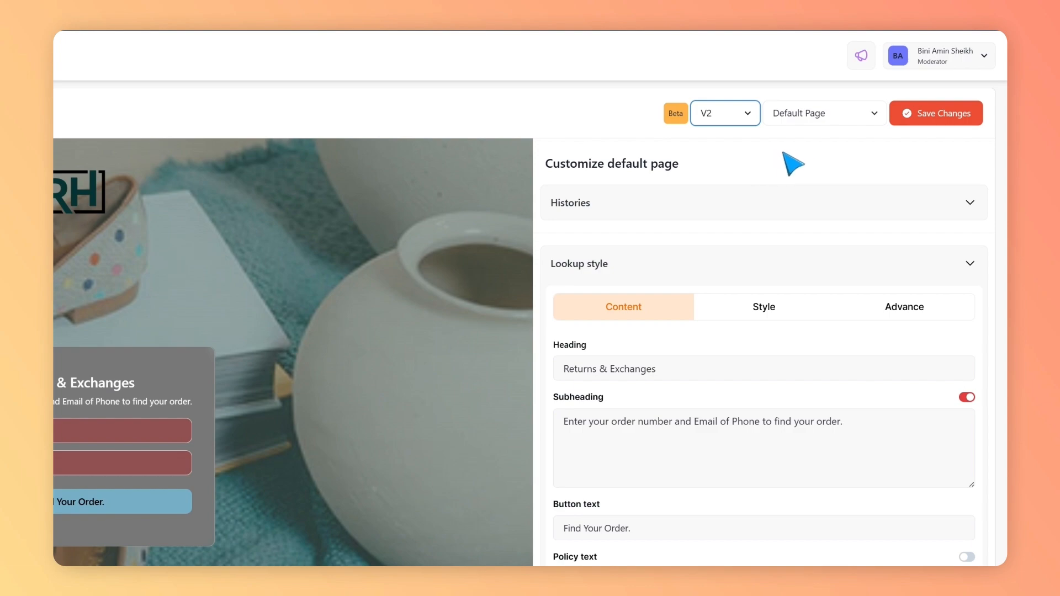
pyautogui.click(826, 118)
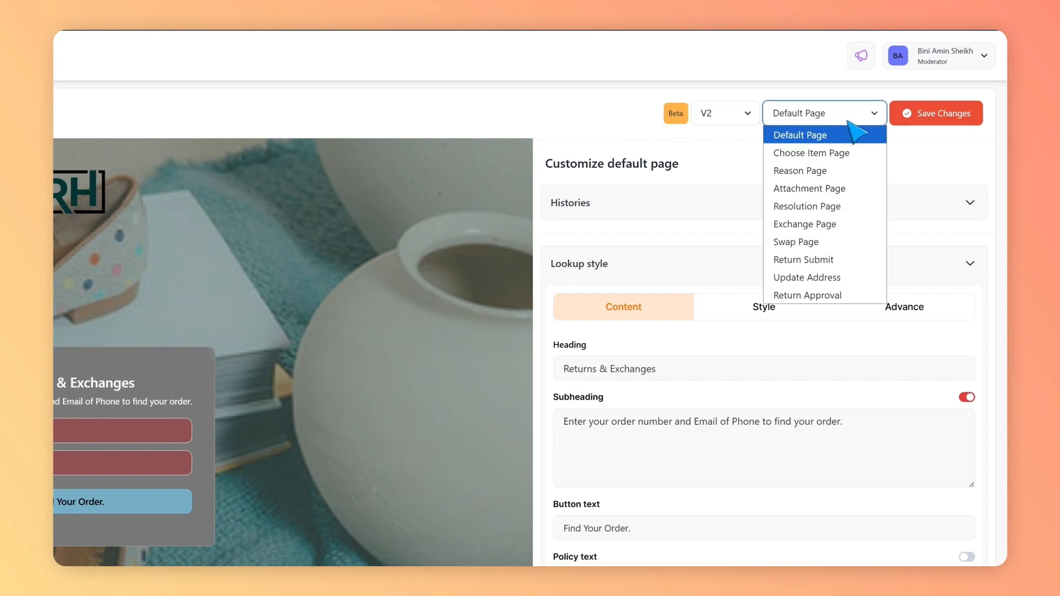
pyautogui.click(817, 136)
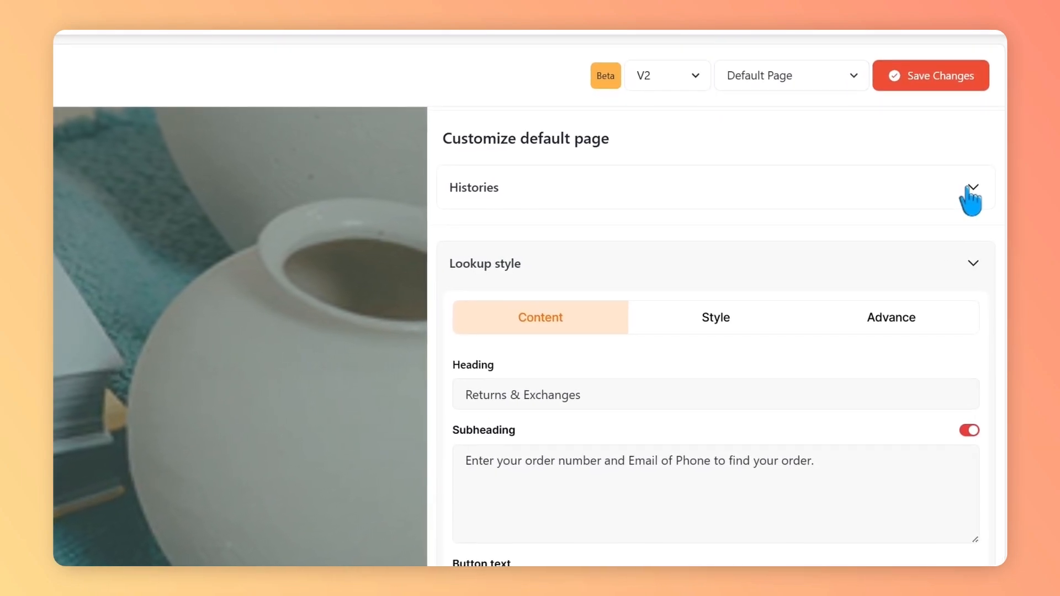
pyautogui.click(969, 187)
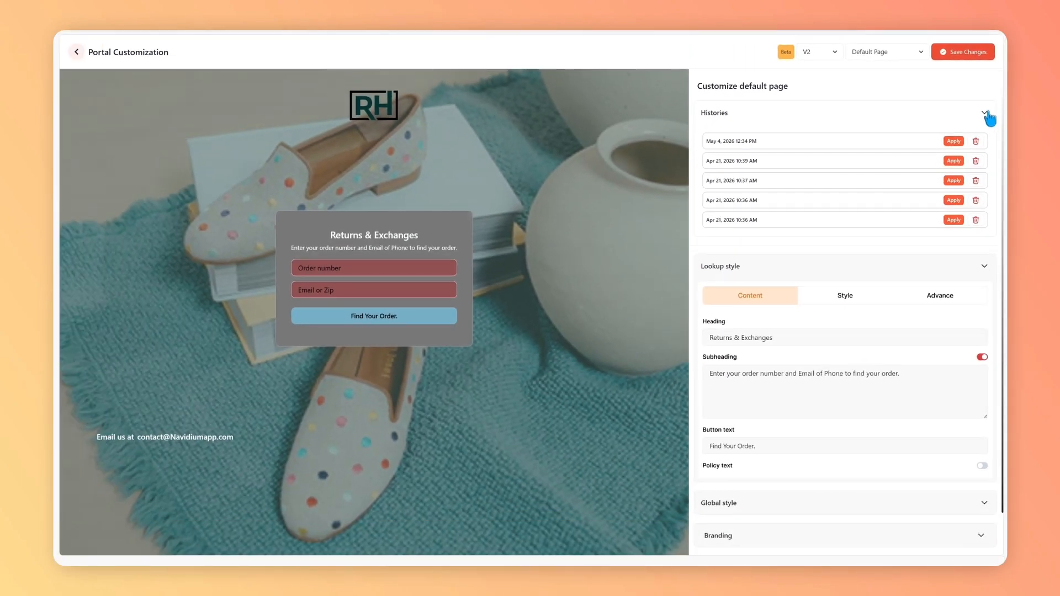
pyautogui.click(970, 182)
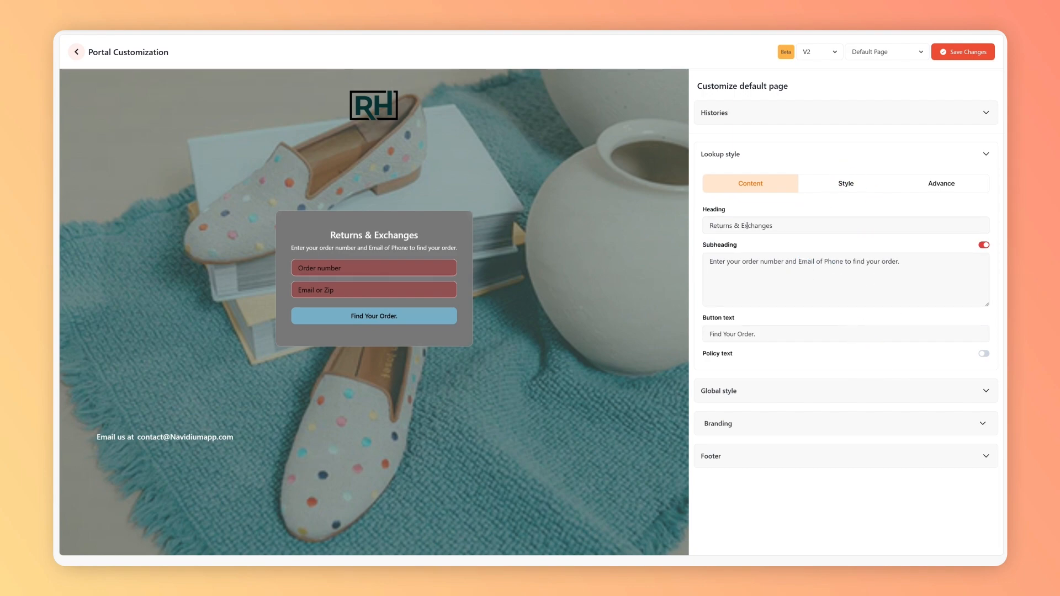
# Step: Change the lookup heading to "Welcome To Returns & Exchanges" and remove the word "Phone" from the subheading
pyautogui.click(710, 225)
pyautogui.write('Welcom')
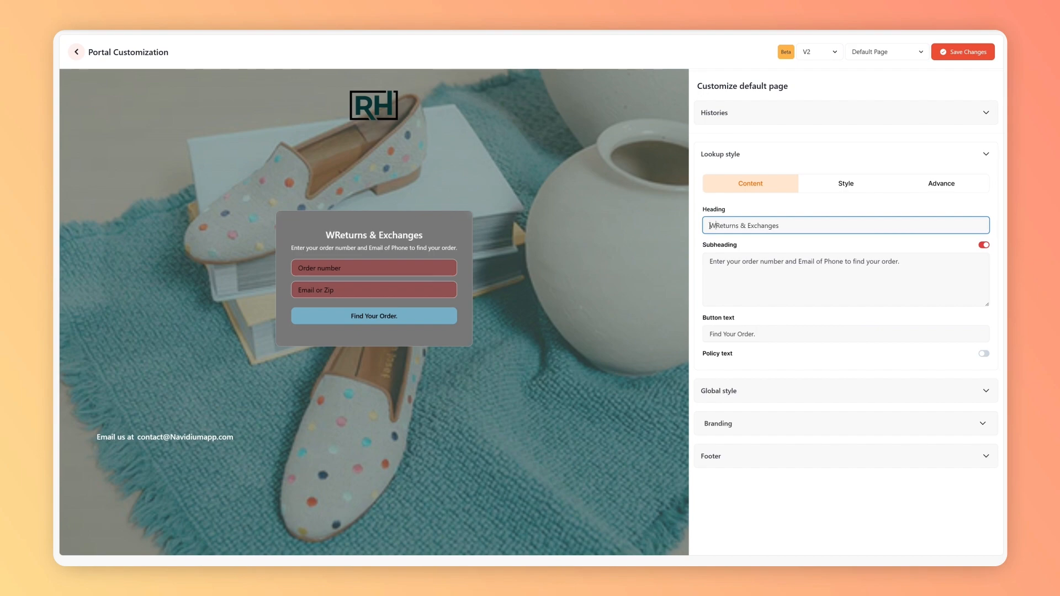
pyautogui.write('e ')
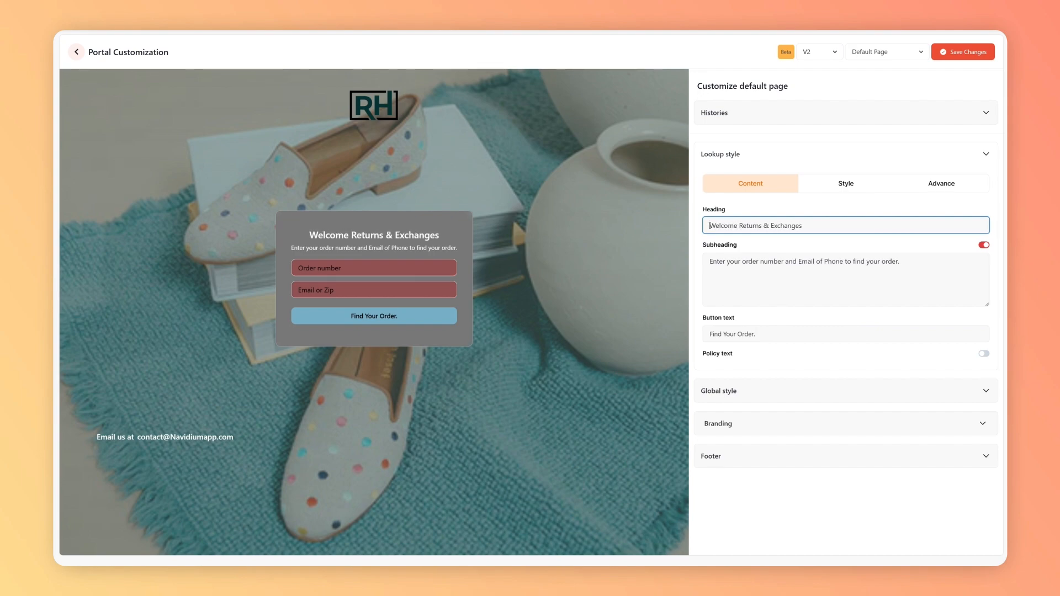
pyautogui.write('To')
pyautogui.click(786, 261)
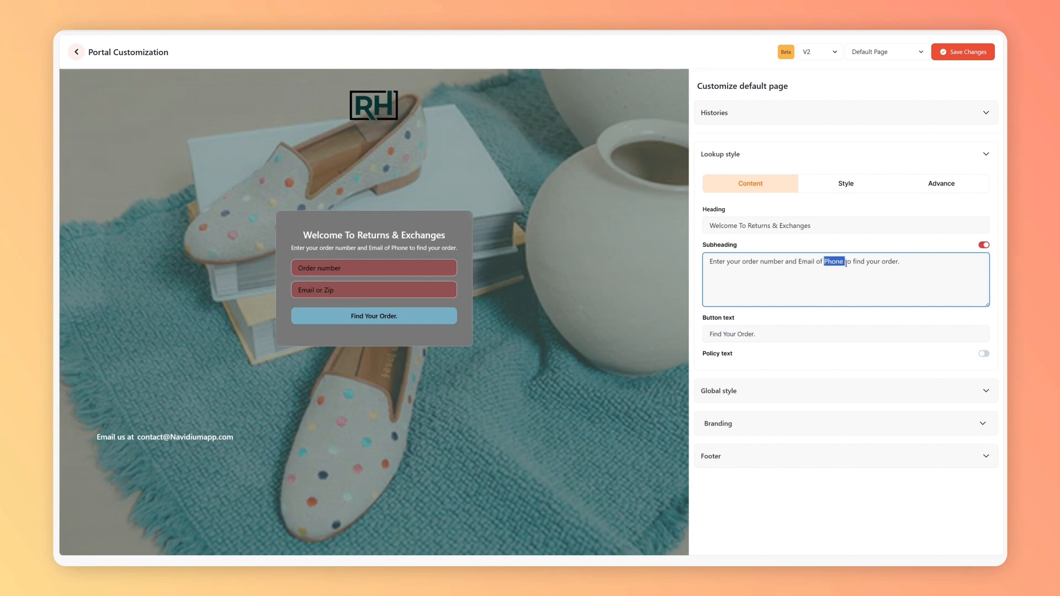
pyautogui.press('BackSpace')
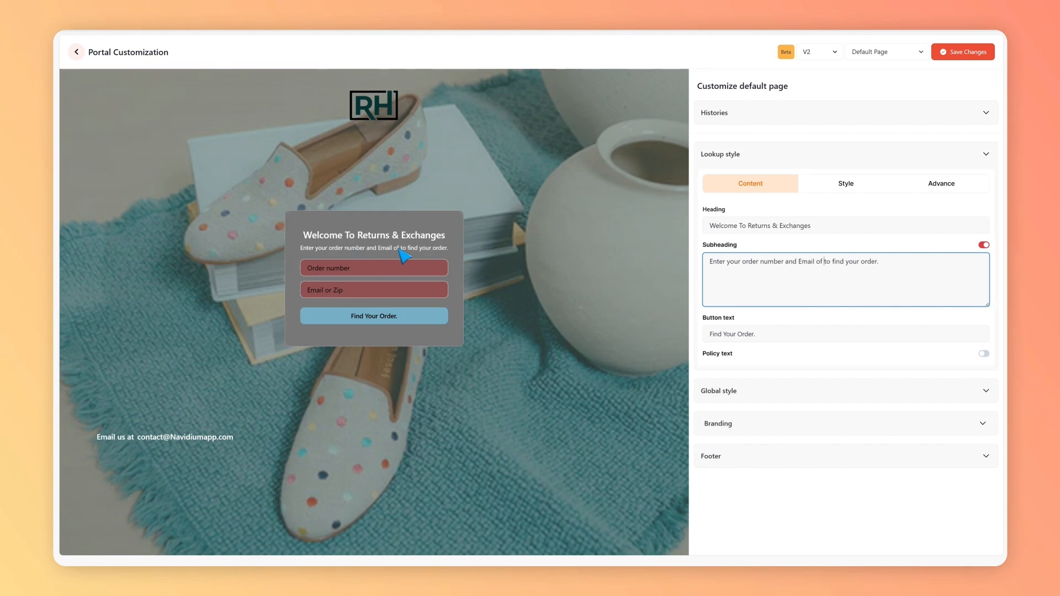
# Step: Set the lookup button text to "Start My Return" and turn on the policy text
pyautogui.click(773, 335)
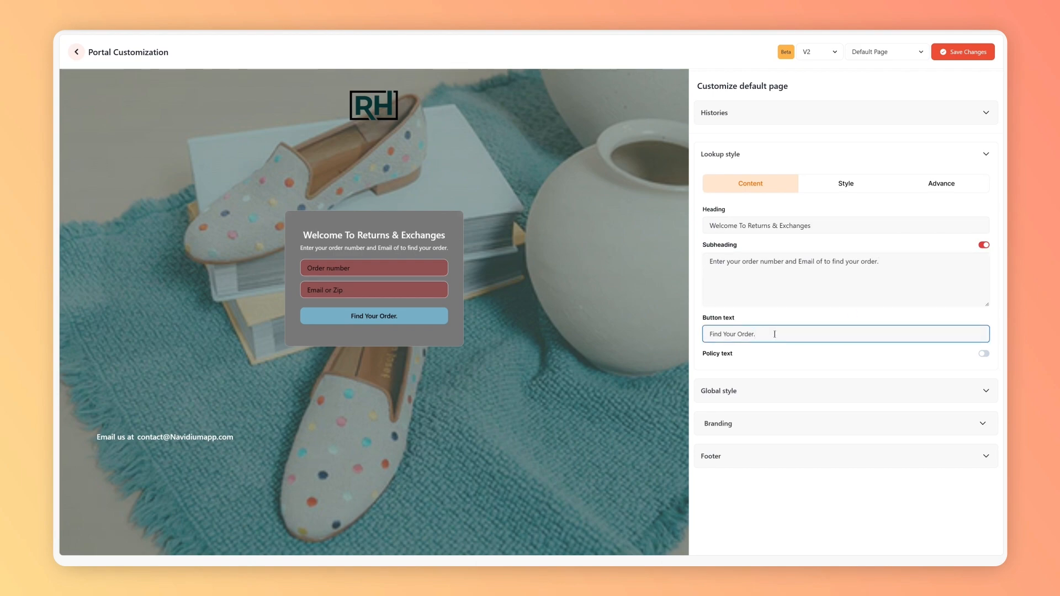
pyautogui.hotkey('ctrl', 'a')
pyautogui.press('BackSpace')
pyautogui.click(850, 348)
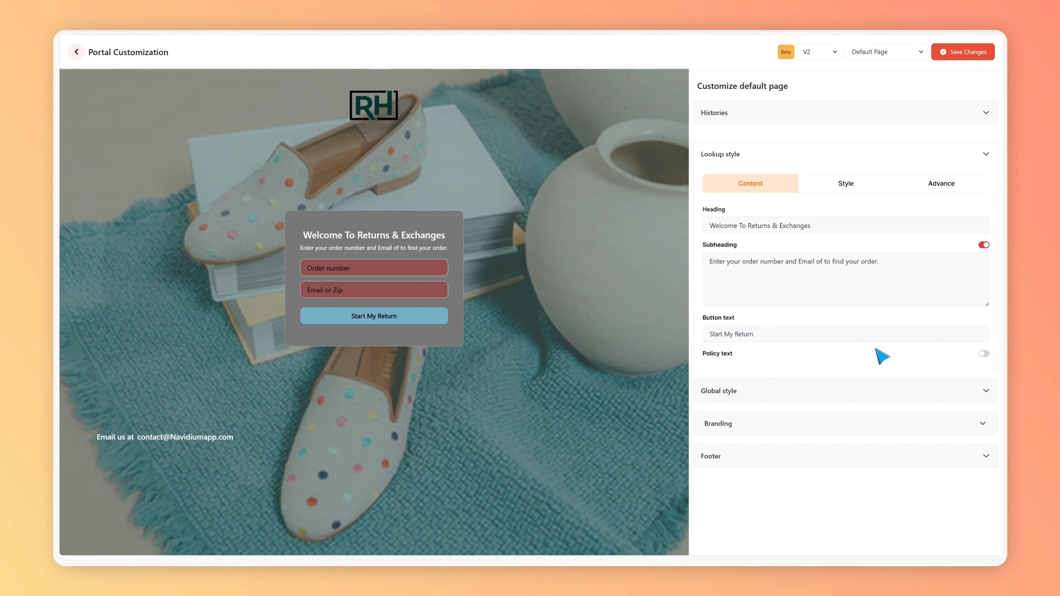
pyautogui.click(984, 355)
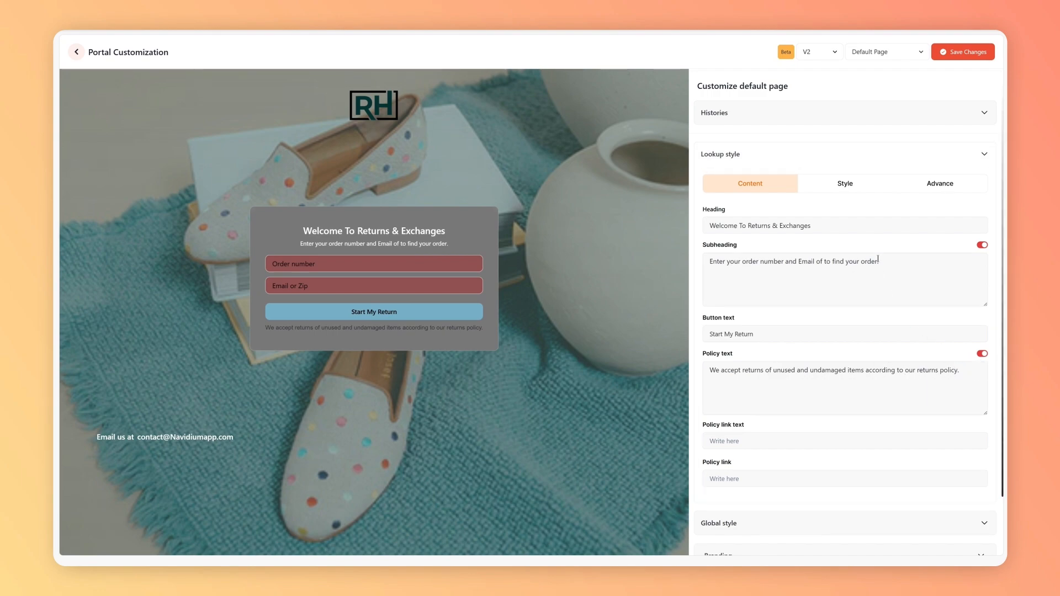
# Step: In the lookup style, set the input color to #F5F5F5FF, input text color to #D0D0D0FF and input placeholder color to #959494FF
pyautogui.click(850, 190)
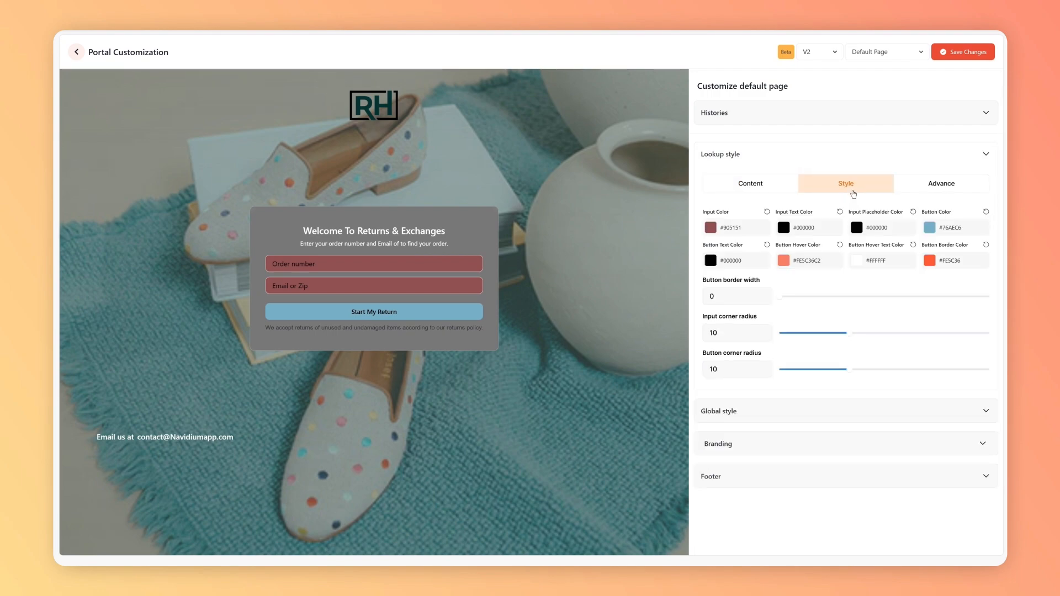
pyautogui.click(711, 228)
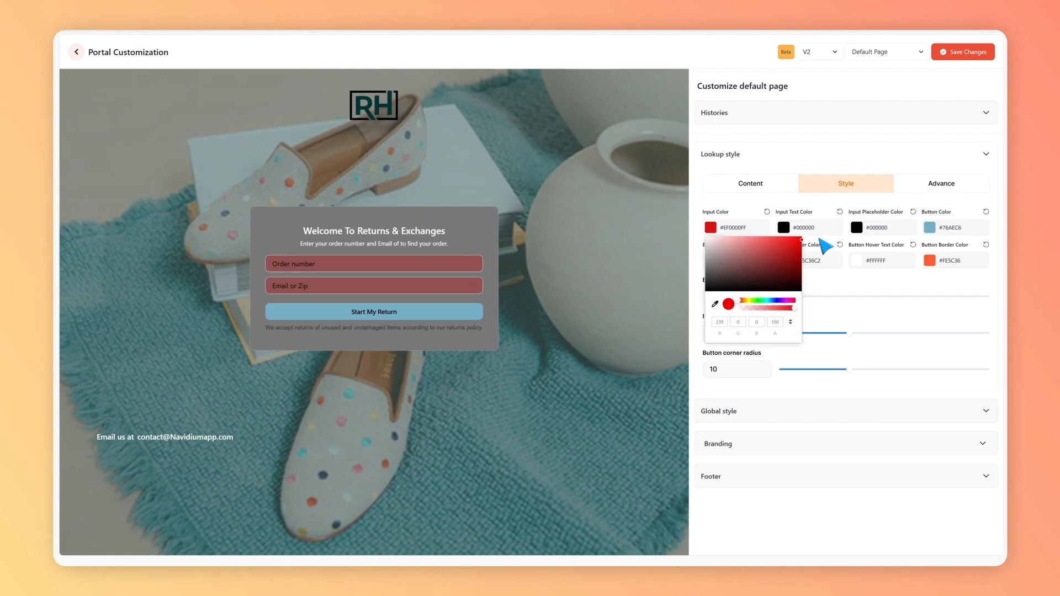
pyautogui.click(705, 238)
pyautogui.click(783, 227)
pyautogui.click(777, 246)
pyautogui.click(856, 227)
pyautogui.click(852, 259)
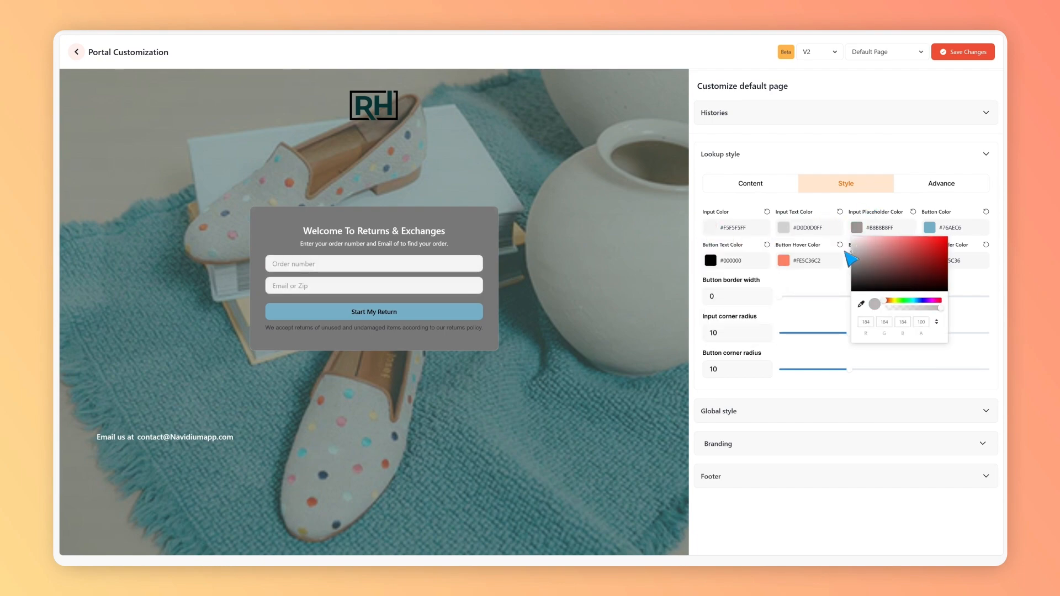
# Step: Set the lookup button color to #AF1C1CFF and the button text color to #FFFFFFFF
pyautogui.click(929, 227)
pyautogui.moveTo(907, 301); pyautogui.dragTo(873, 300)
pyautogui.click(934, 244)
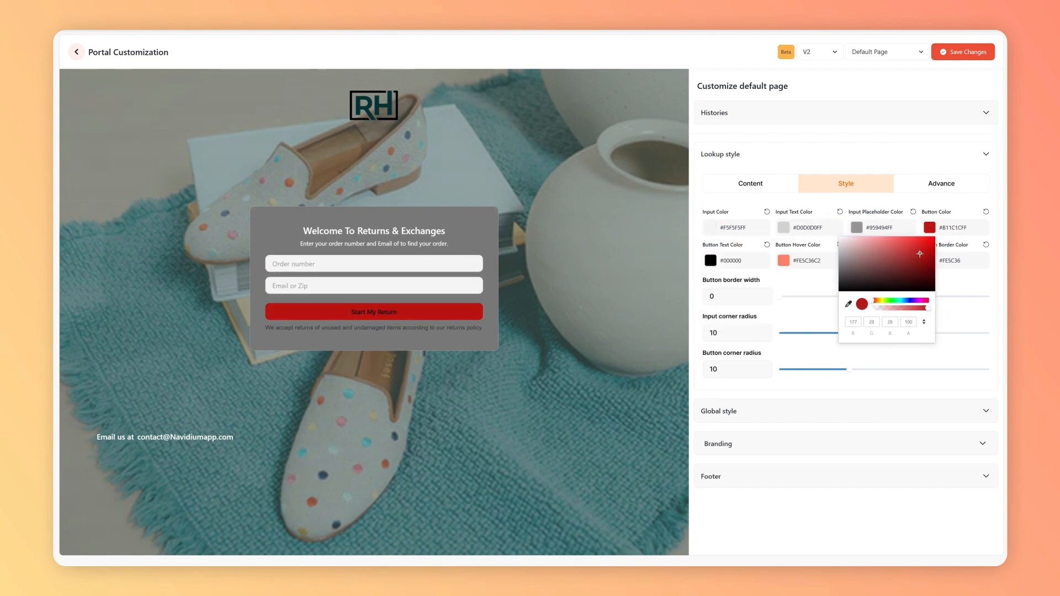
pyautogui.moveTo(919, 253); pyautogui.dragTo(919, 254)
pyautogui.click(711, 260)
pyautogui.moveTo(753, 289); pyautogui.dragTo(704, 269)
# Step: Set the button hover color to #992104C2, hover text color to #C67777FF and border color to #B3B3B3FF
pyautogui.click(783, 261)
pyautogui.moveTo(861, 277); pyautogui.dragTo(850, 297)
pyautogui.click(857, 261)
pyautogui.click(930, 261)
# Step: Set the button border width to 2, increase the input corner radius and reduce the button corner radius
pyautogui.click(807, 295)
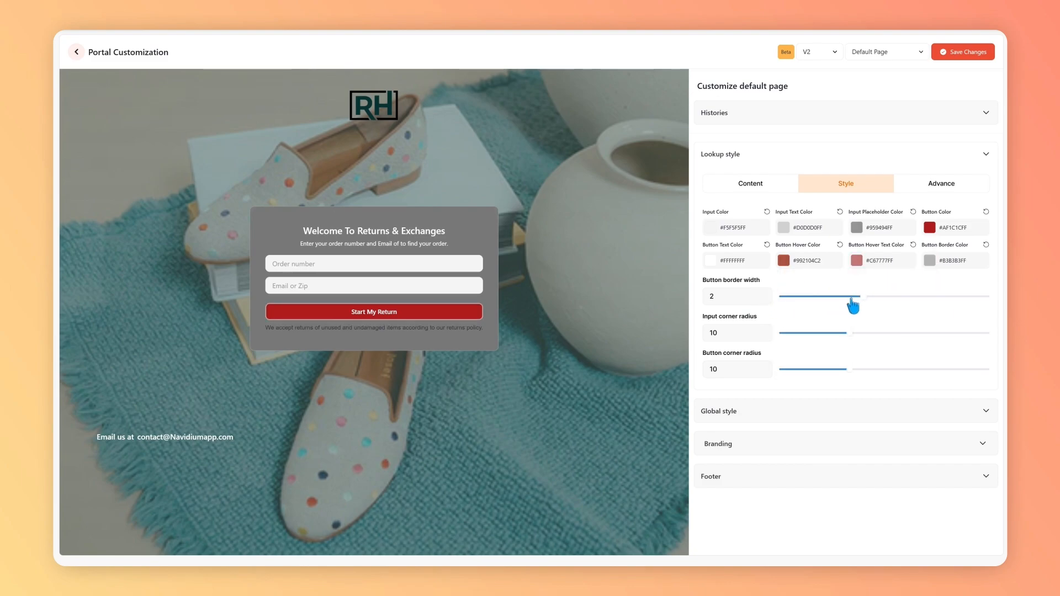
pyautogui.moveTo(849, 333); pyautogui.dragTo(870, 332)
pyautogui.moveTo(838, 369); pyautogui.dragTo(828, 370)
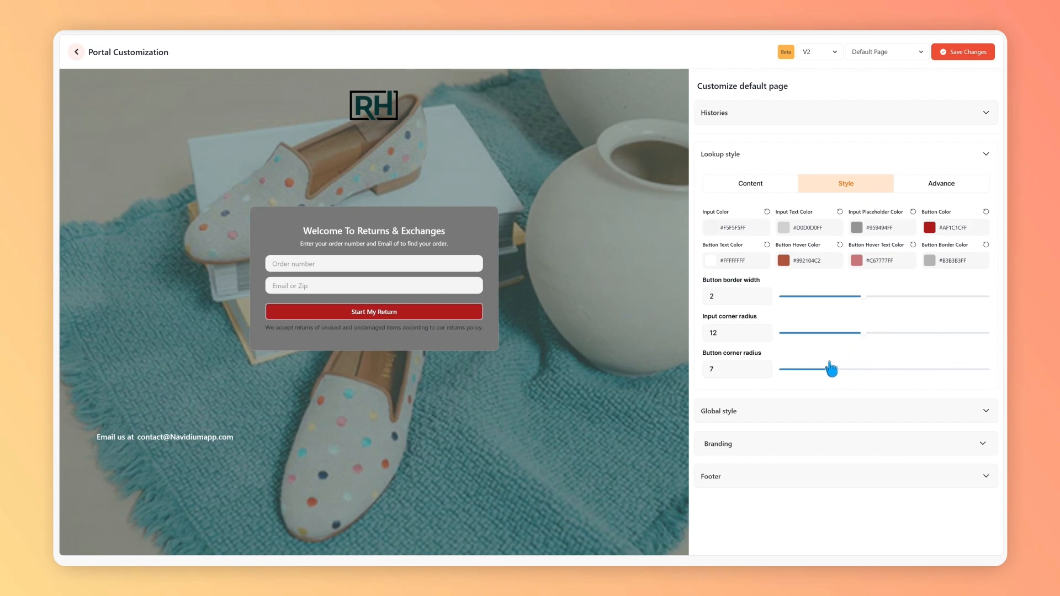
# Step: View the custom CSS field in the advanced lookup settings and return to the lookup content settings
pyautogui.click(944, 188)
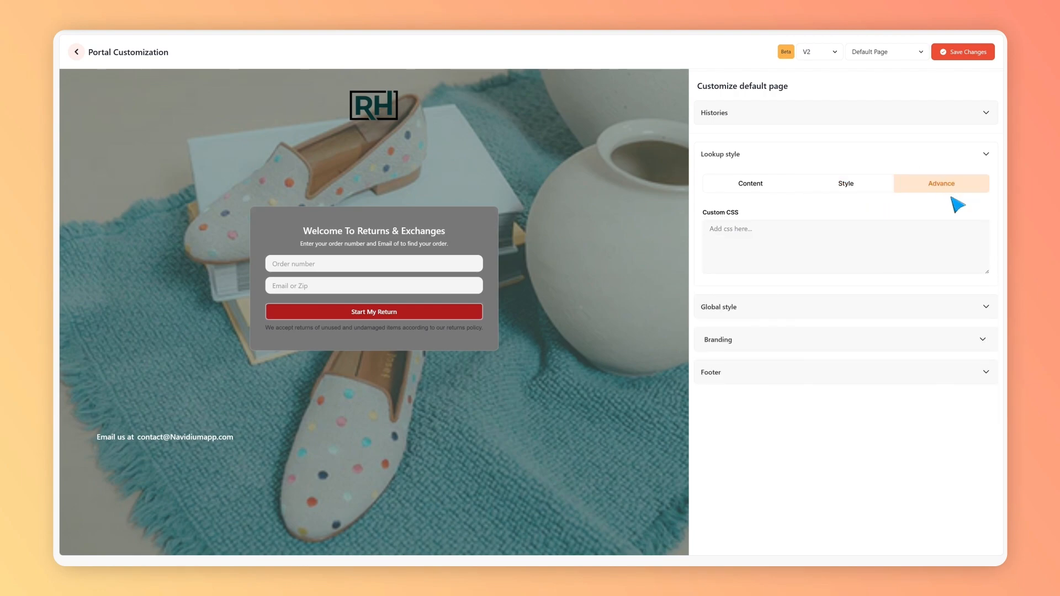
pyautogui.click(744, 224)
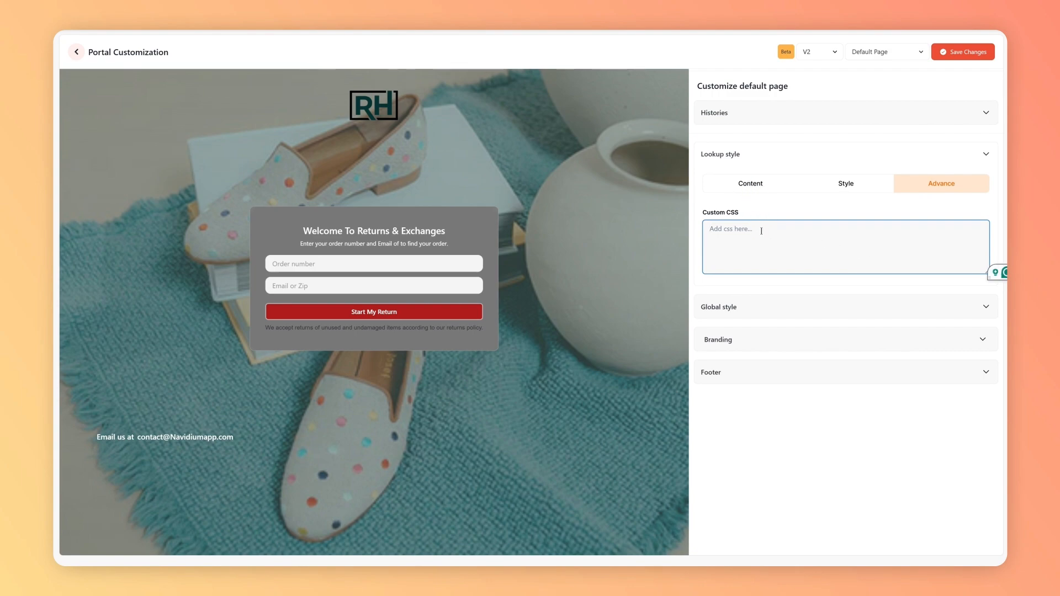
pyautogui.click(749, 188)
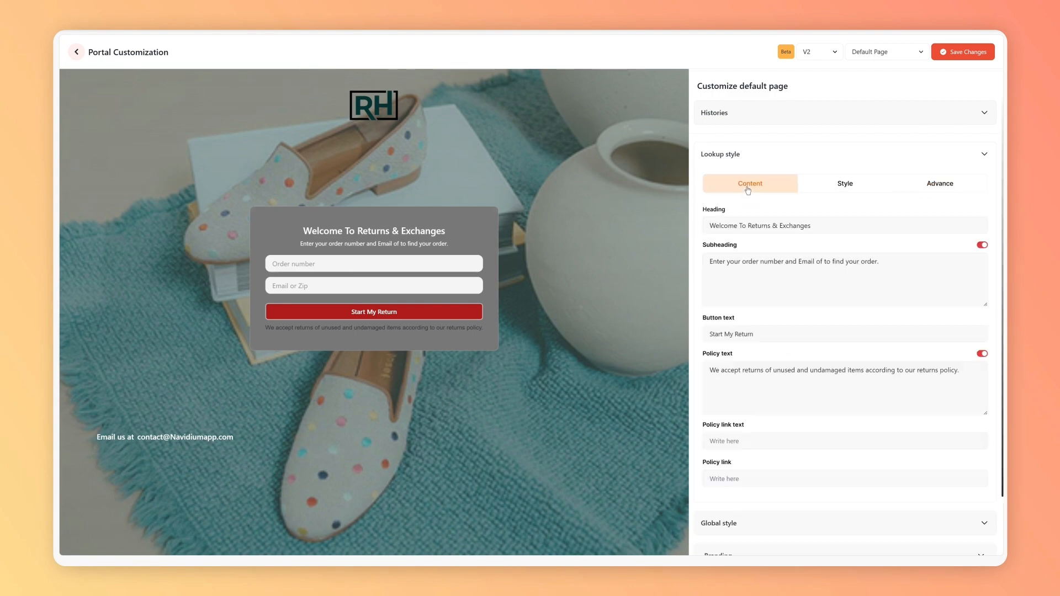
# Step: In the Global style settings, change the overlay color to #8181818C and the container color to #6C6C6C25
pyautogui.scroll(-7, 764, 331)
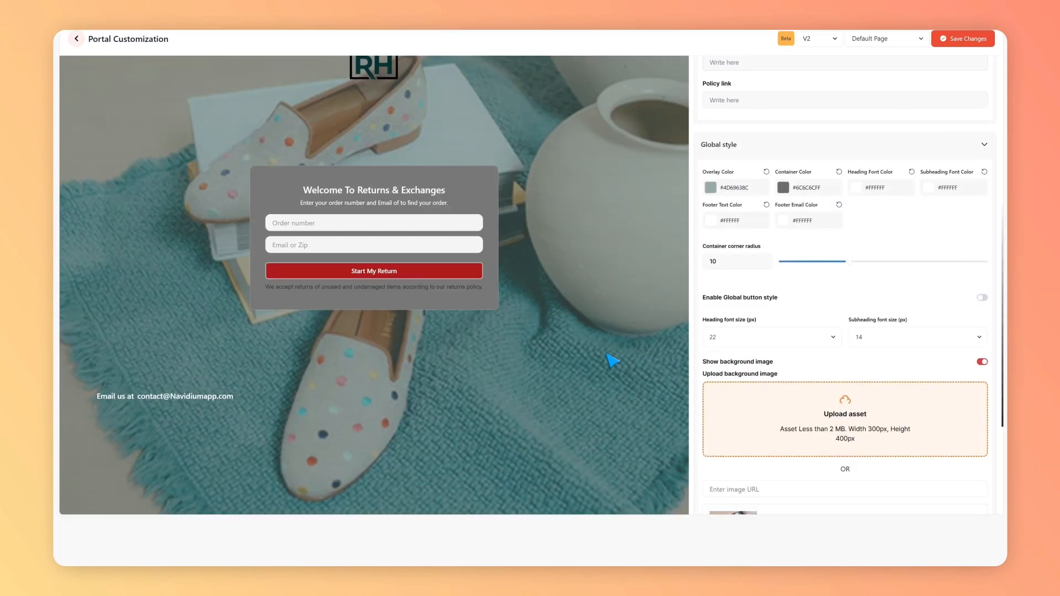
pyautogui.scroll(2, 612, 360)
pyautogui.scroll(-3, 854, 346)
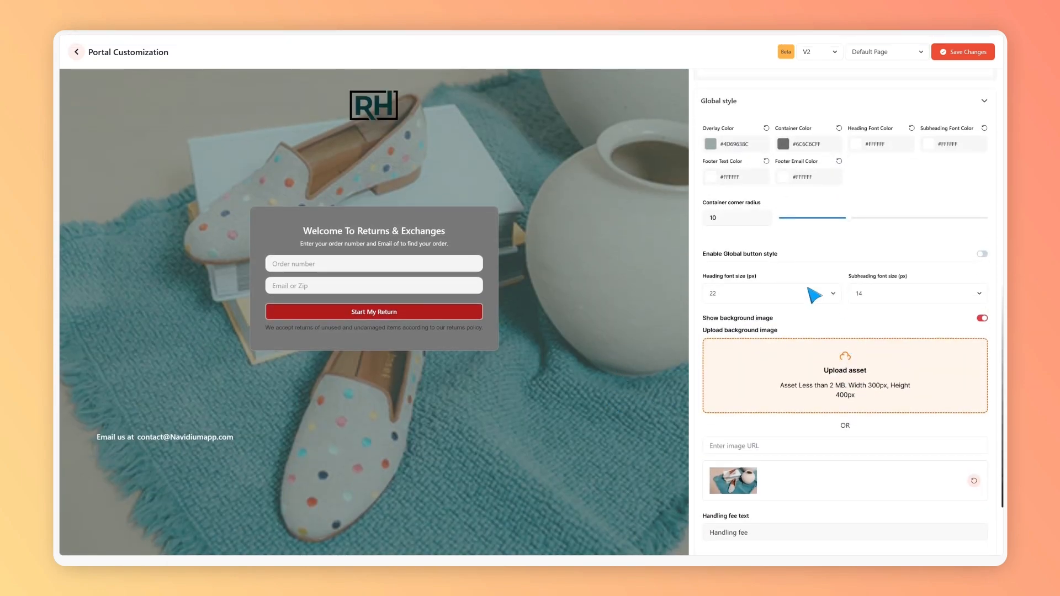
pyautogui.click(710, 144)
pyautogui.moveTo(730, 185); pyautogui.dragTo(704, 180)
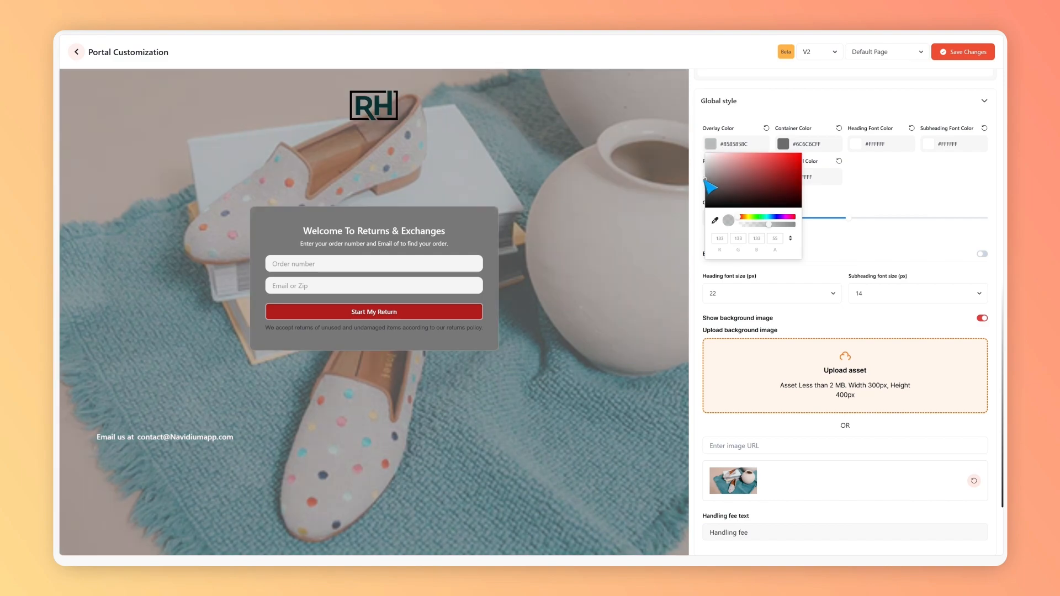
pyautogui.click(783, 144)
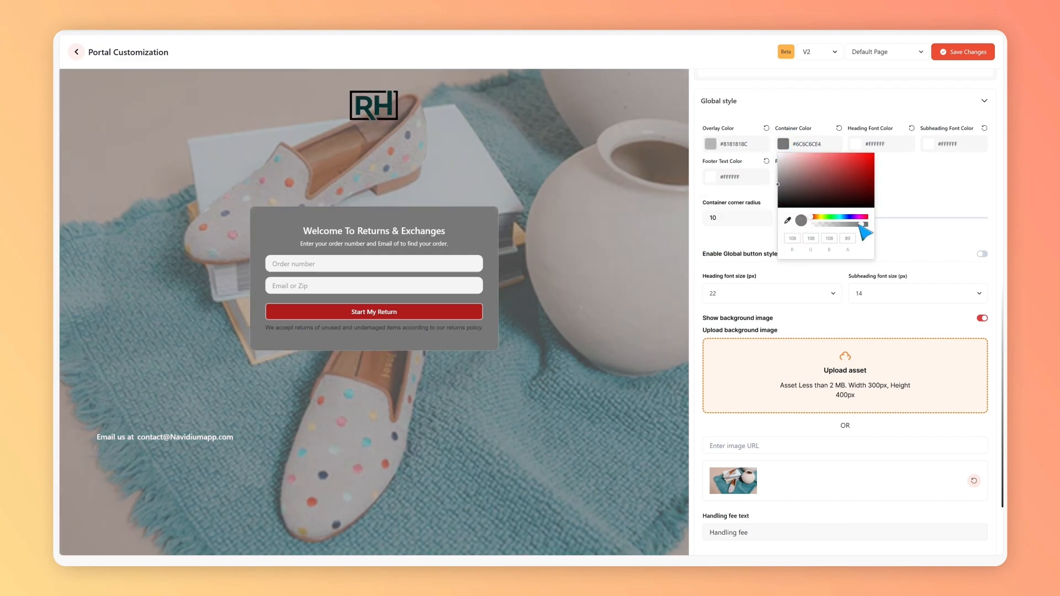
pyautogui.moveTo(861, 225); pyautogui.dragTo(819, 224)
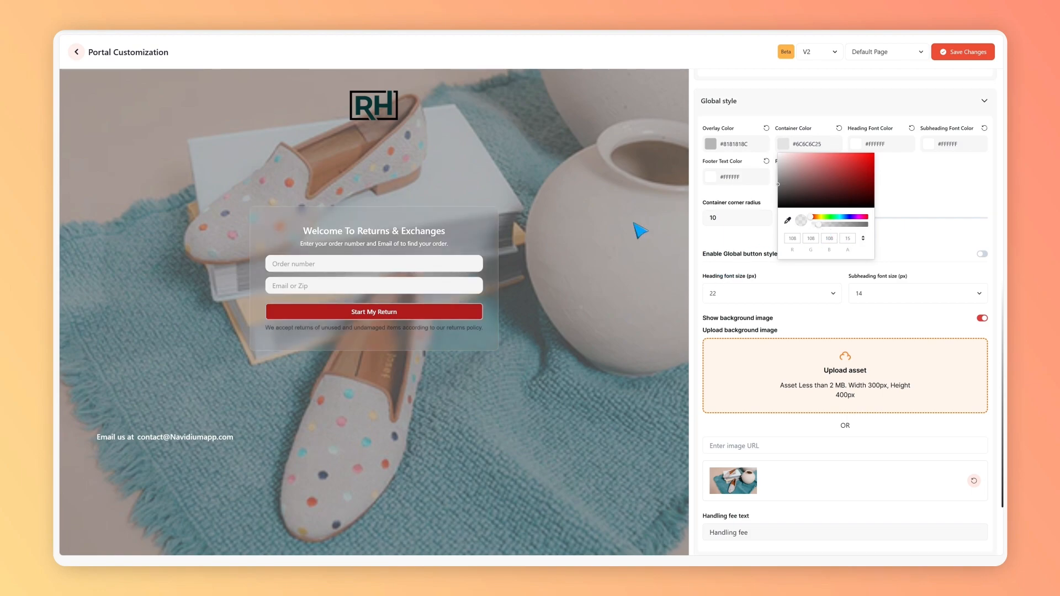
# Step: Change the global heading font color to #FFFFFFFF and the subheading font color to #EBEBEBFF
pyautogui.click(856, 144)
pyautogui.moveTo(851, 172); pyautogui.dragTo(835, 149)
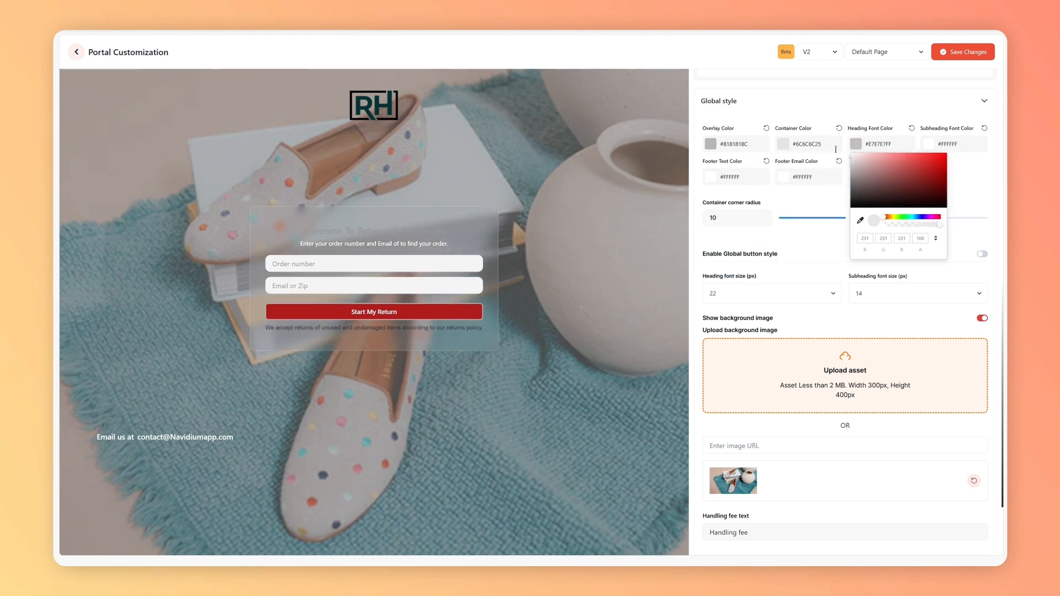
pyautogui.click(929, 144)
pyautogui.moveTo(928, 161); pyautogui.dragTo(801, 159)
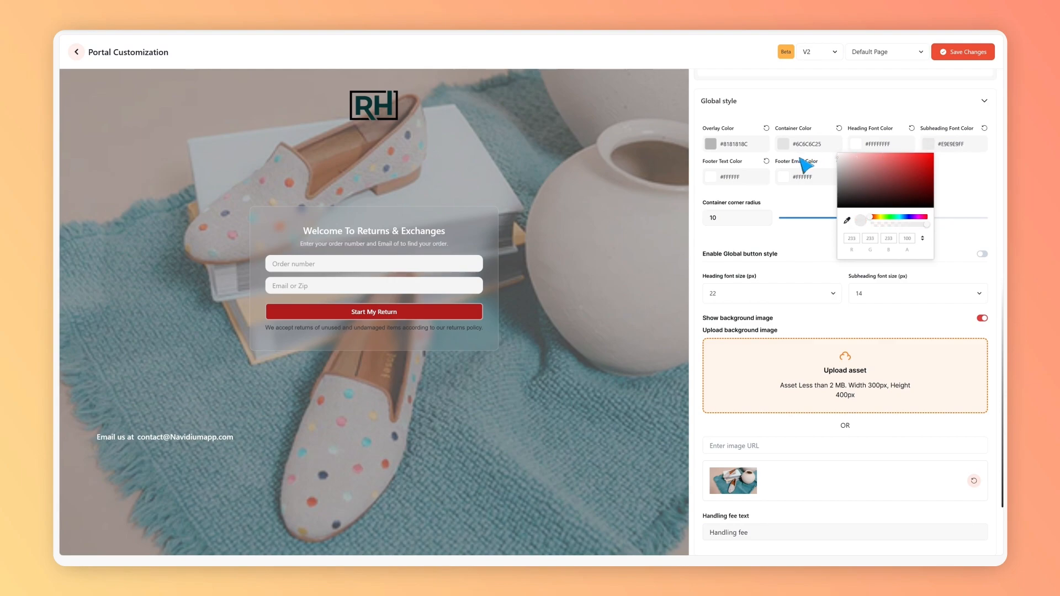
# Step: Set the footer text color to #FFFFFFFF and the footer email color to #E7E7E7FF
pyautogui.click(710, 176)
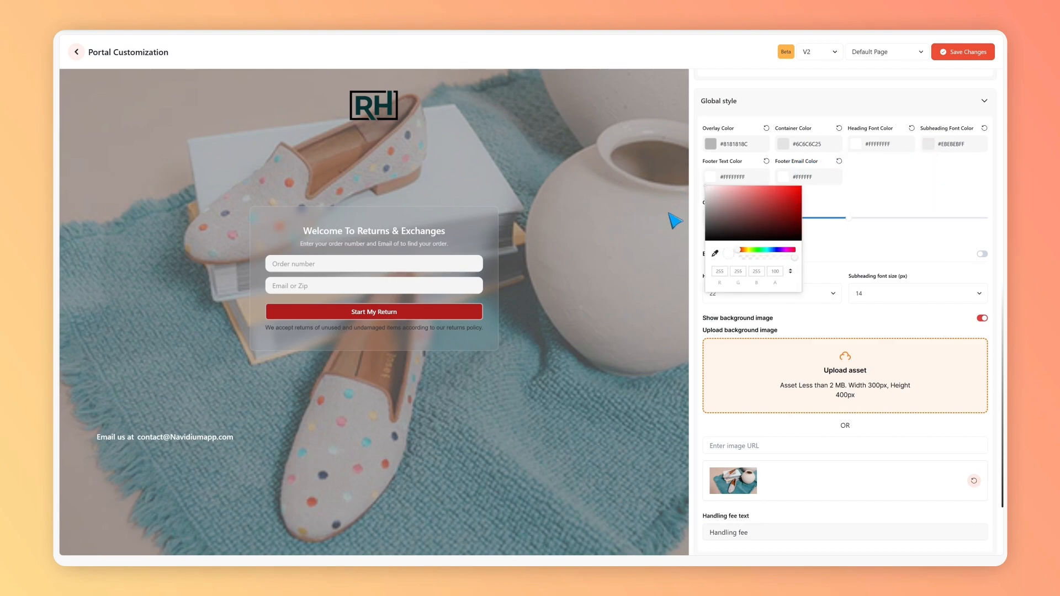
pyautogui.click(779, 172)
pyautogui.moveTo(801, 211); pyautogui.dragTo(768, 191)
pyautogui.click(770, 194)
# Step: Set the container corner radius to 11 and enable the global button style
pyautogui.moveTo(849, 218)
pyautogui.mouseDown()
pyautogui.moveTo(873, 220)
pyautogui.moveTo(798, 219)
pyautogui.moveTo(857, 221)
pyautogui.mouseUp()
pyautogui.click(982, 254)
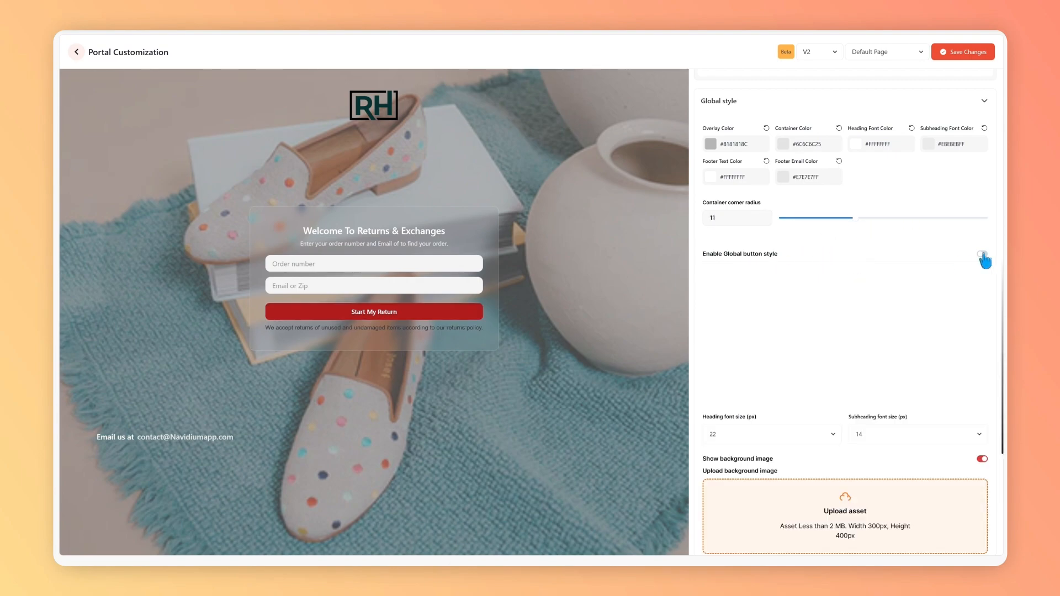
# Step: Set the global button color to #812C1FFF, text color to #FFFFFFFF, hover color to #F16767FF and hover text color to #C04848FF
pyautogui.scroll(-2, 883, 242)
pyautogui.click(710, 204)
pyautogui.moveTo(771, 215); pyautogui.dragTo(779, 239)
pyautogui.click(782, 204)
pyautogui.click(856, 204)
pyautogui.click(905, 216)
pyautogui.click(928, 204)
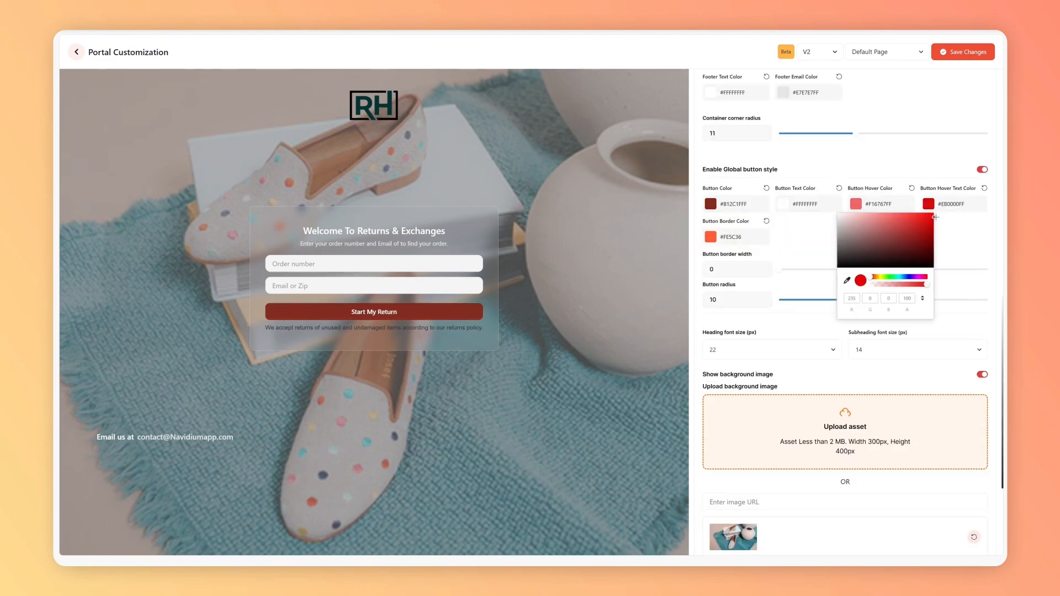
pyautogui.moveTo(928, 220); pyautogui.dragTo(898, 226)
# Step: Set the global button border color to #D43916FF, the border width to 1 and the button radius to 7
pyautogui.click(711, 237)
pyautogui.moveTo(779, 255); pyautogui.dragTo(819, 267)
pyautogui.click(821, 272)
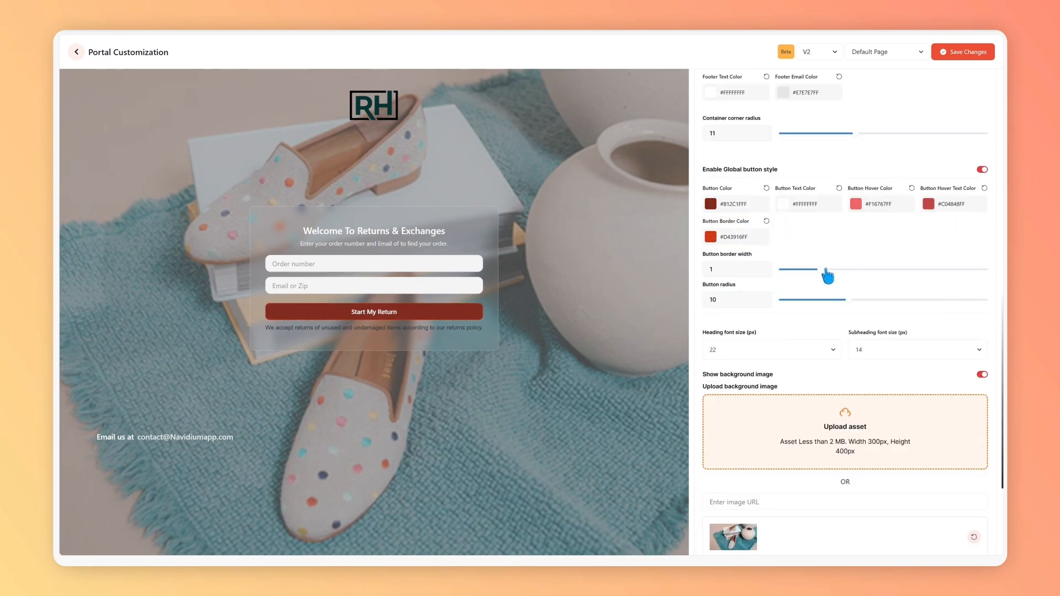
# Step: Set the global heading font size to 24 px and the subheading font size to 14 px
pyautogui.click(795, 350)
pyautogui.click(749, 411)
pyautogui.click(872, 349)
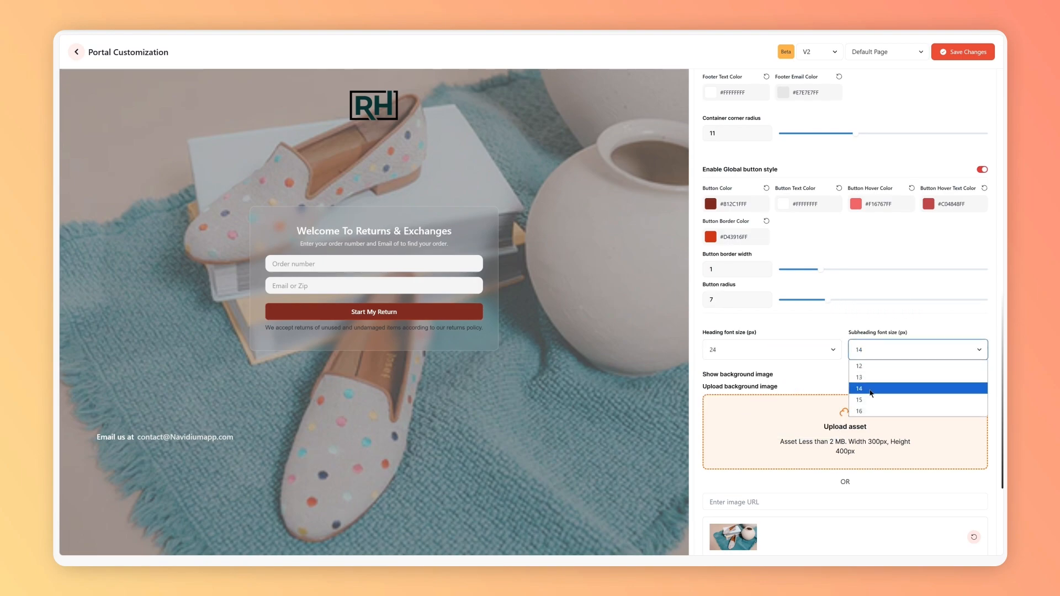
pyautogui.click(876, 391)
pyautogui.scroll(-3, 883, 367)
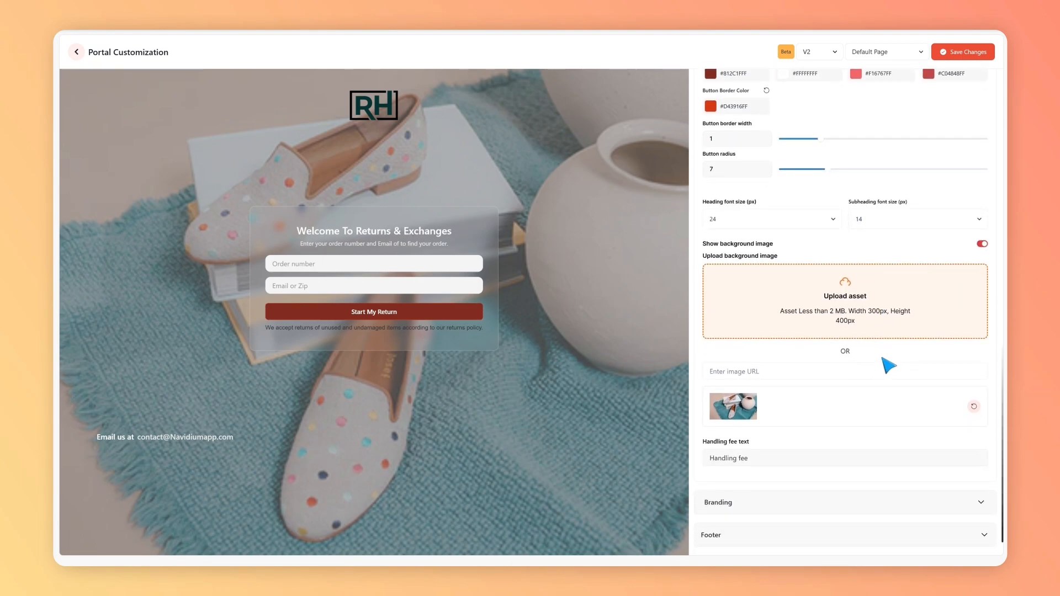
# Step: Upload the photo of clothes on hangers as background image and set the handling fee text to "Handling fee for Your Return"
pyautogui.click(842, 313)
pyautogui.tripleClick(708, 456)
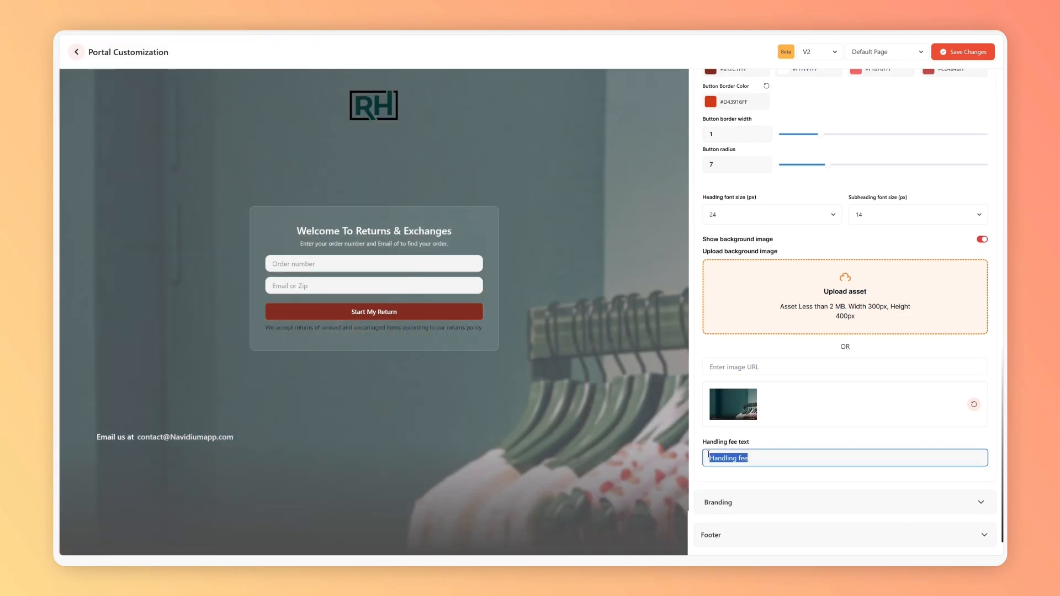
pyautogui.click(808, 456)
pyautogui.write('for Your Return')
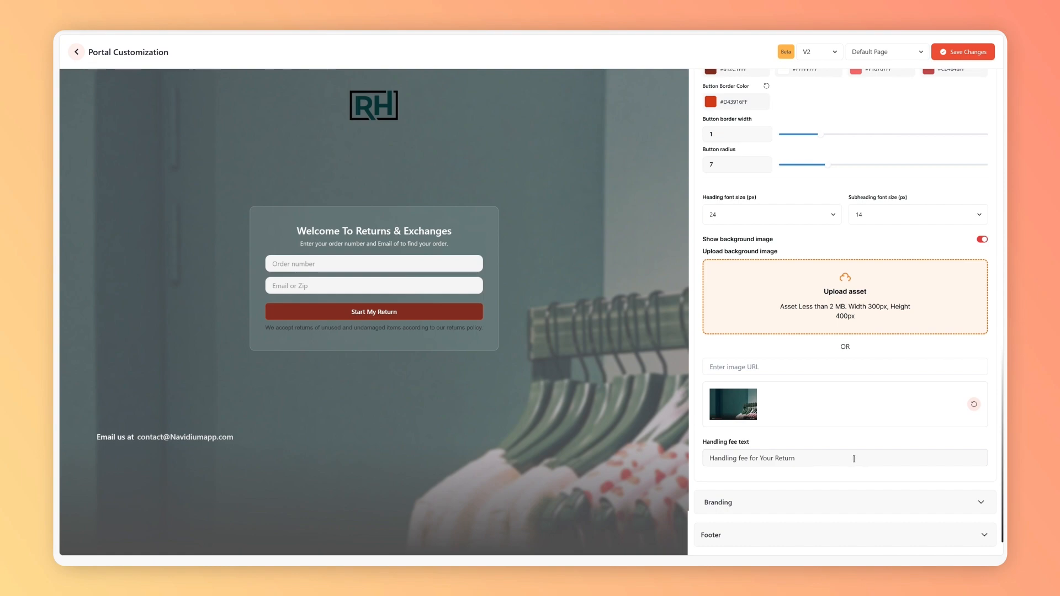
# Step: In the Branding settings, upload the white Navidium Returns logo as the portal logo
pyautogui.click(870, 502)
pyautogui.scroll(-5, 842, 483)
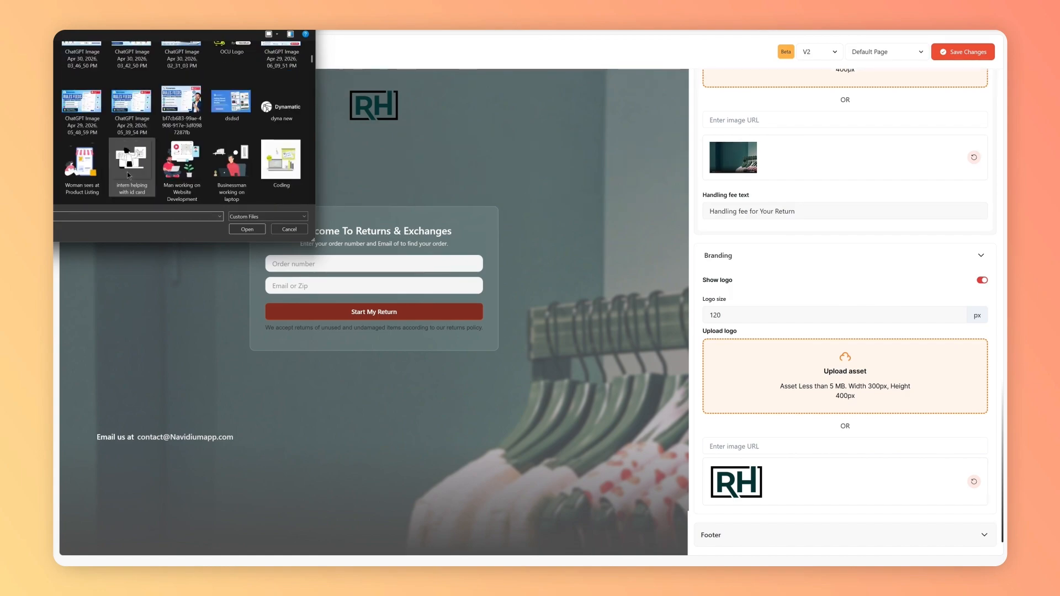
pyautogui.scroll(-3, 127, 176)
pyautogui.doubleClick(282, 170)
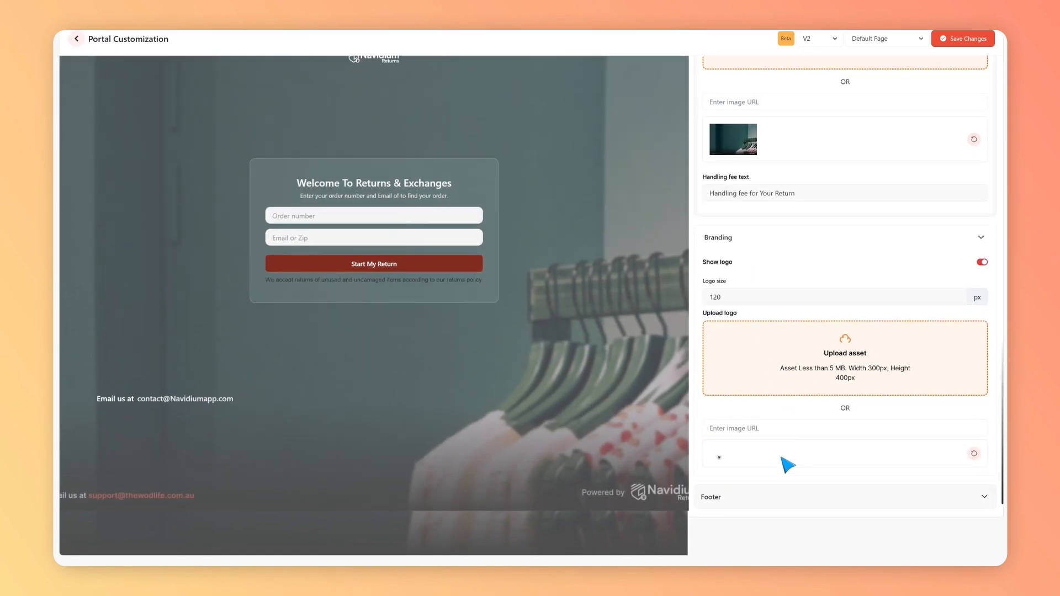
# Step: In the Footer settings, turn the powered by section on and off again
pyautogui.click(856, 536)
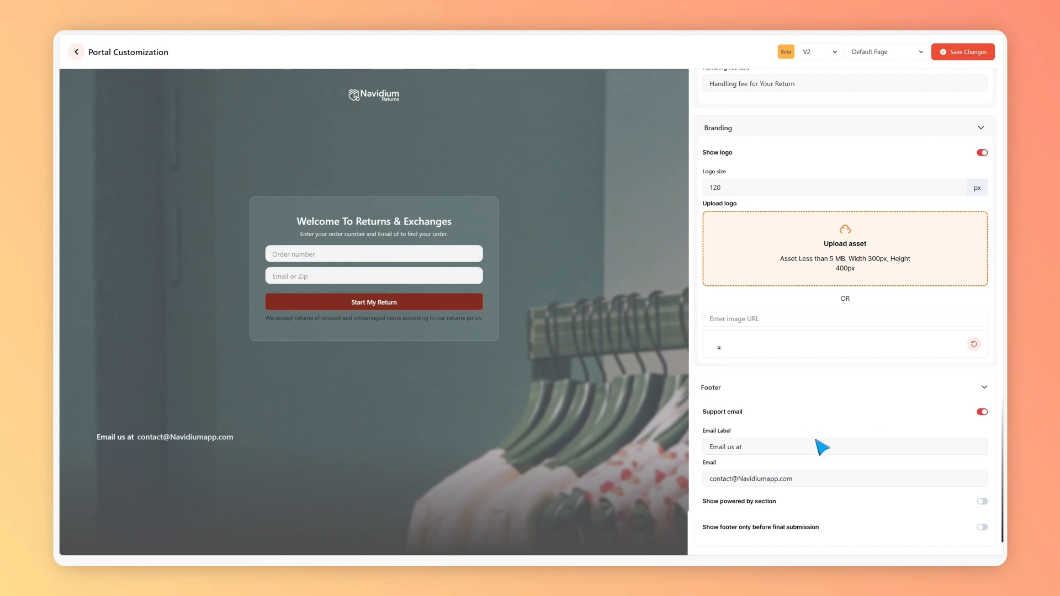
pyautogui.click(816, 448)
pyautogui.moveTo(824, 480)
pyautogui.mouseDown()
pyautogui.moveTo(718, 479)
pyautogui.moveTo(810, 478)
pyautogui.mouseUp()
pyautogui.click(942, 499)
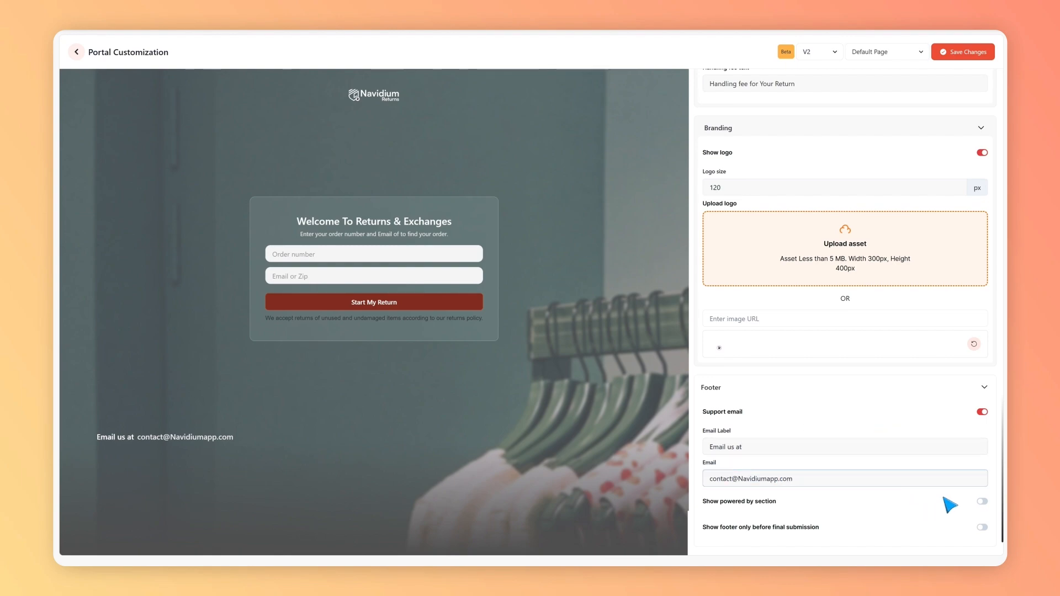
pyautogui.click(982, 502)
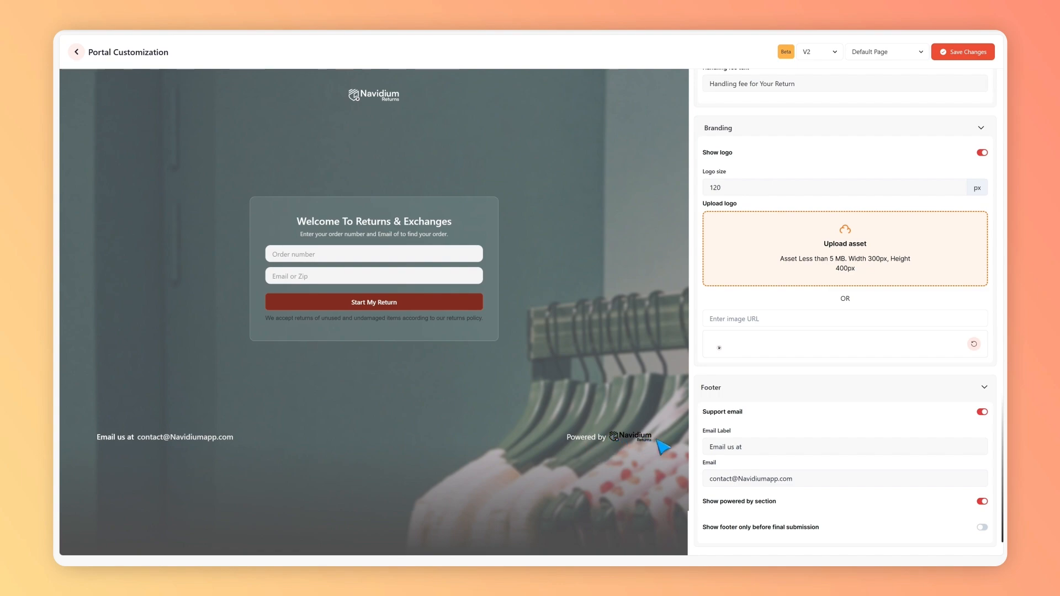
pyautogui.click(982, 501)
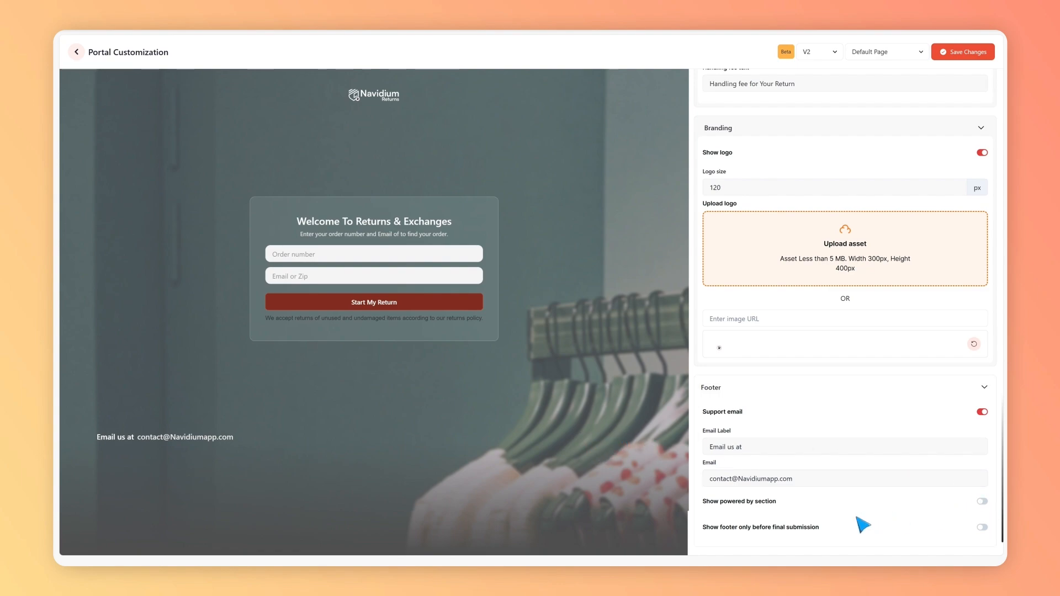
# Step: Toggle the option that shows the footer only before final submission on and off
pyautogui.click(981, 528)
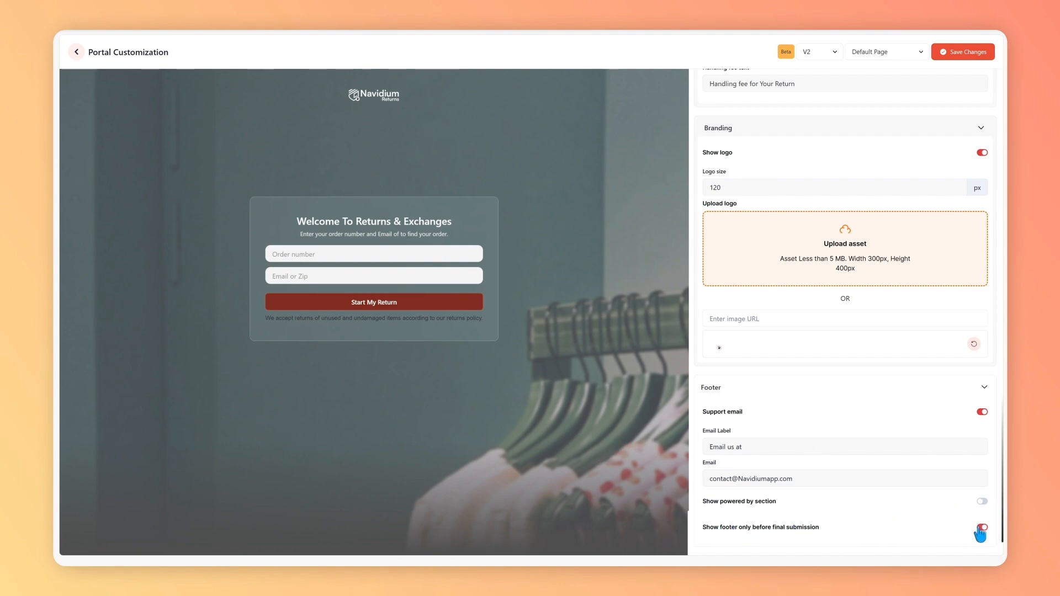
pyautogui.click(979, 529)
pyautogui.click(979, 528)
pyautogui.click(978, 528)
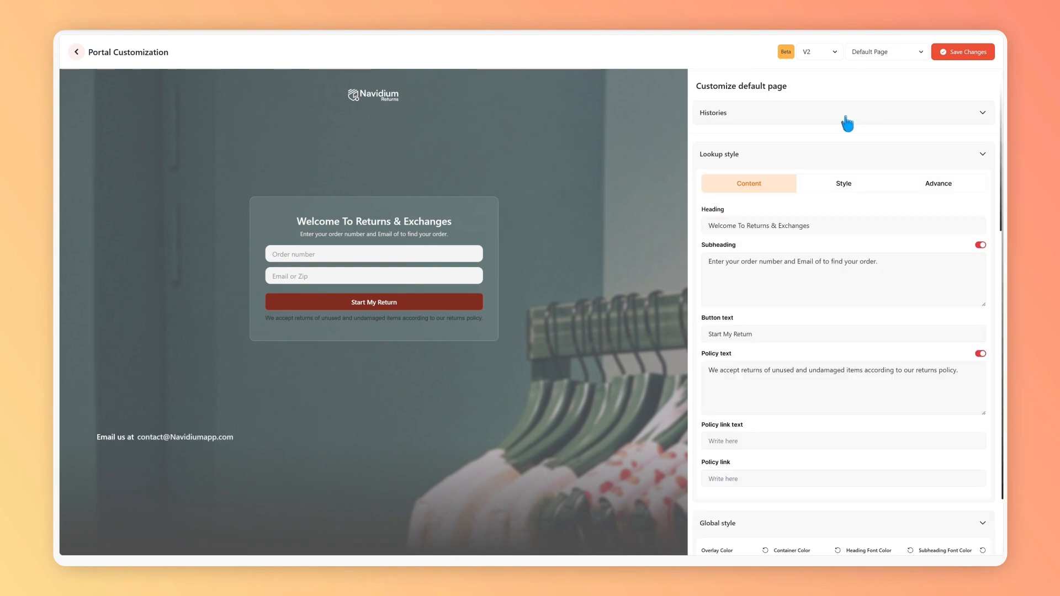
# Step: On the Choose Item Page, set the heading and button text to "Choose Your Item" and enable the subheading "Write Your Sub Heading"
pyautogui.click(887, 51)
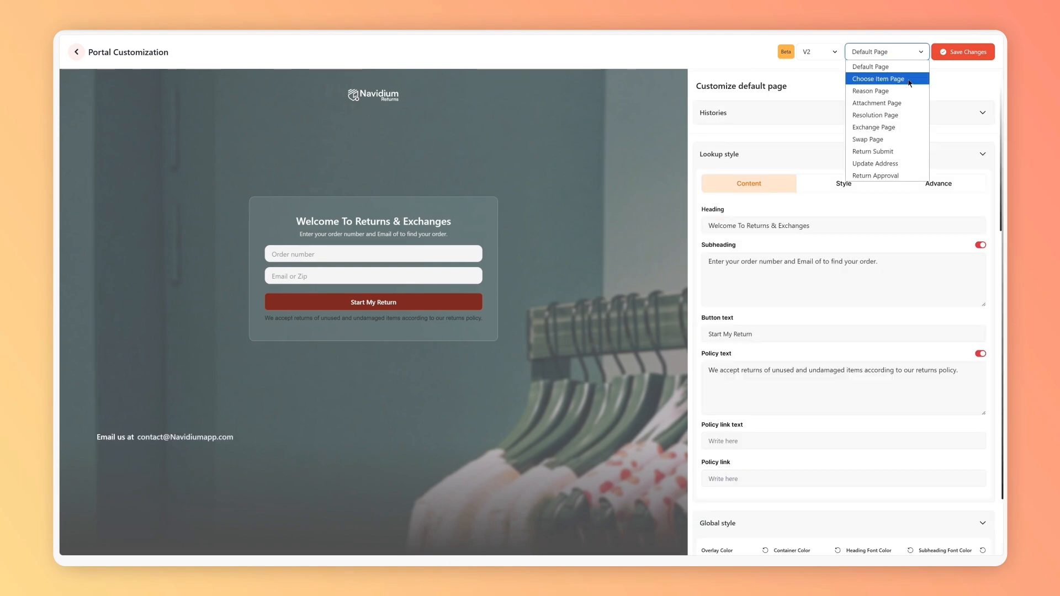
pyautogui.click(908, 83)
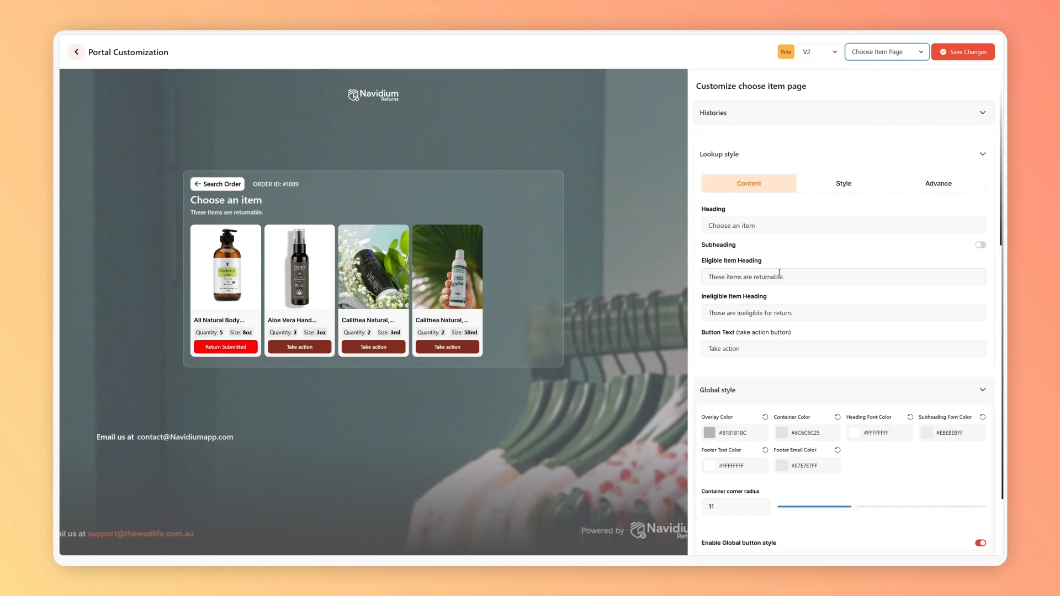
pyautogui.scroll(-20, 779, 273)
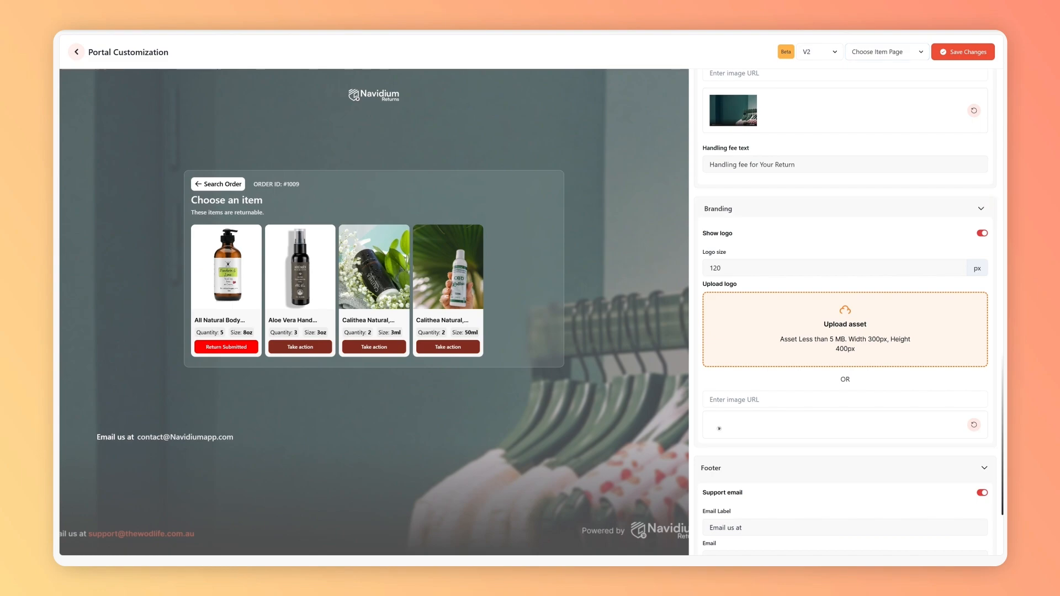
pyautogui.press('BackSpace')
pyautogui.write('Item')
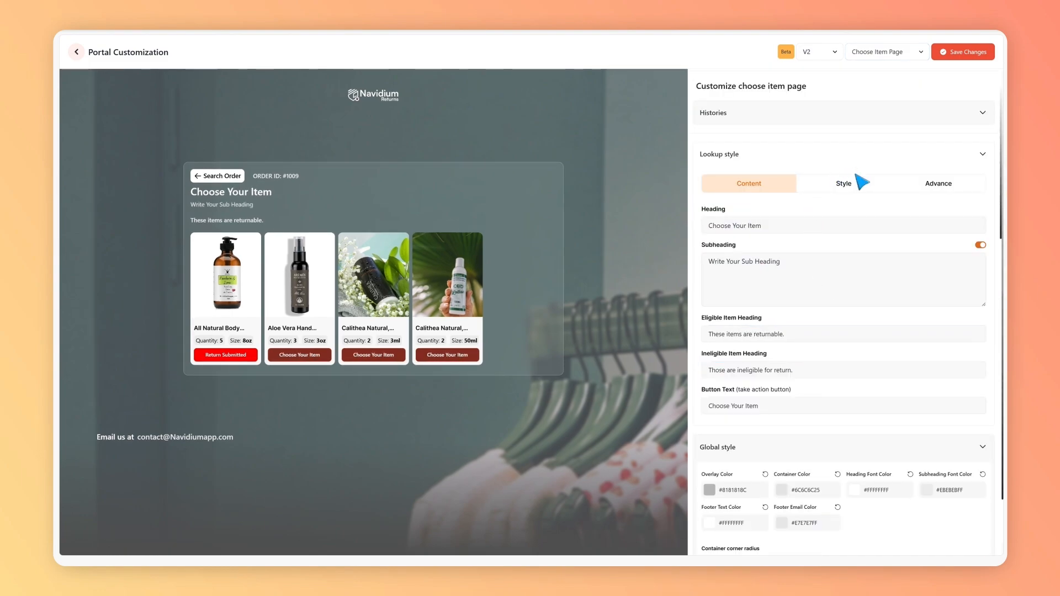
# Step: In the choose item page's lookup style, set the product title color to #C80000FF and the submitted button color to #877A7AFF
pyautogui.click(853, 183)
pyautogui.click(784, 228)
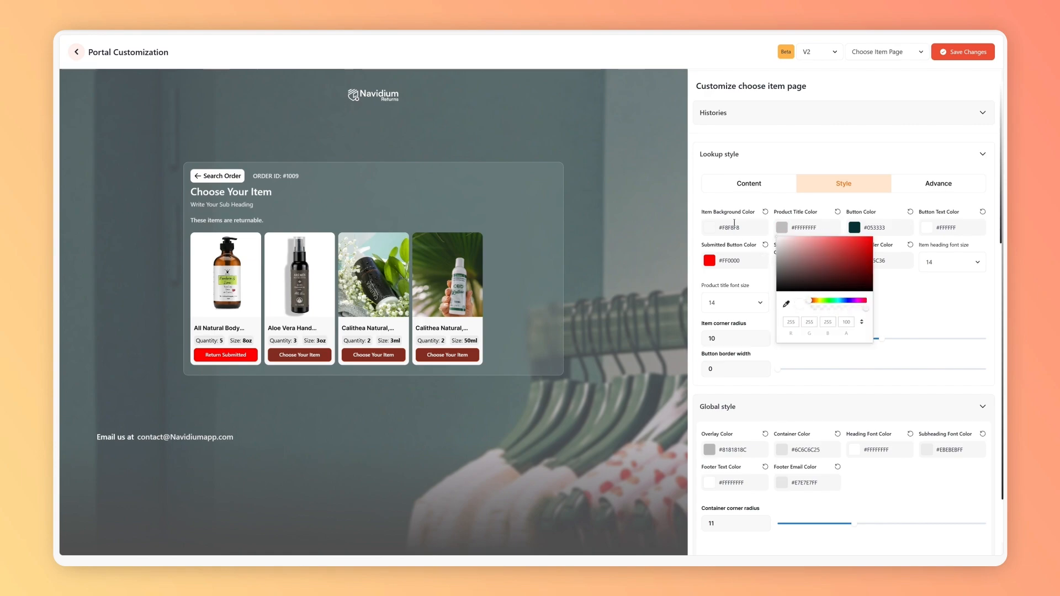
pyautogui.click(709, 260)
pyautogui.click(729, 285)
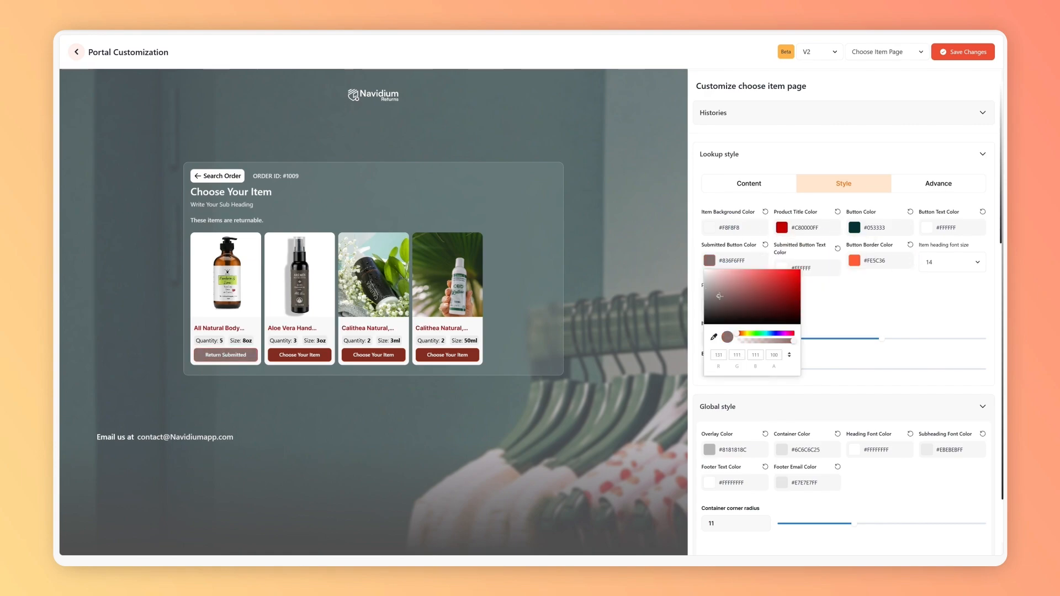
pyautogui.click(833, 274)
# Step: Set the item heading and product title font sizes to 15 and save the portal changes
pyautogui.click(950, 262)
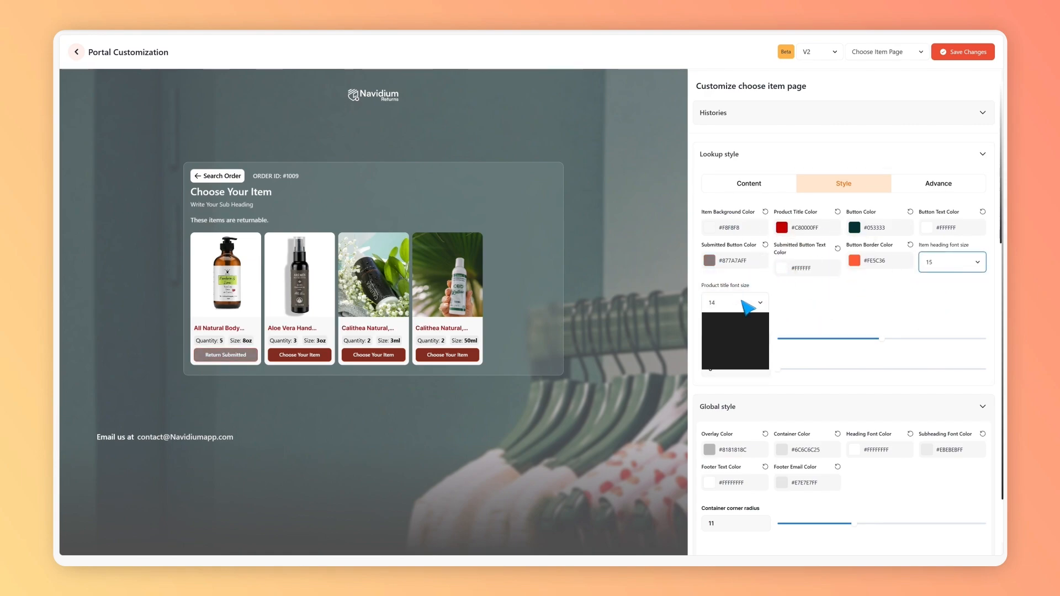
pyautogui.scroll(-6, 875, 315)
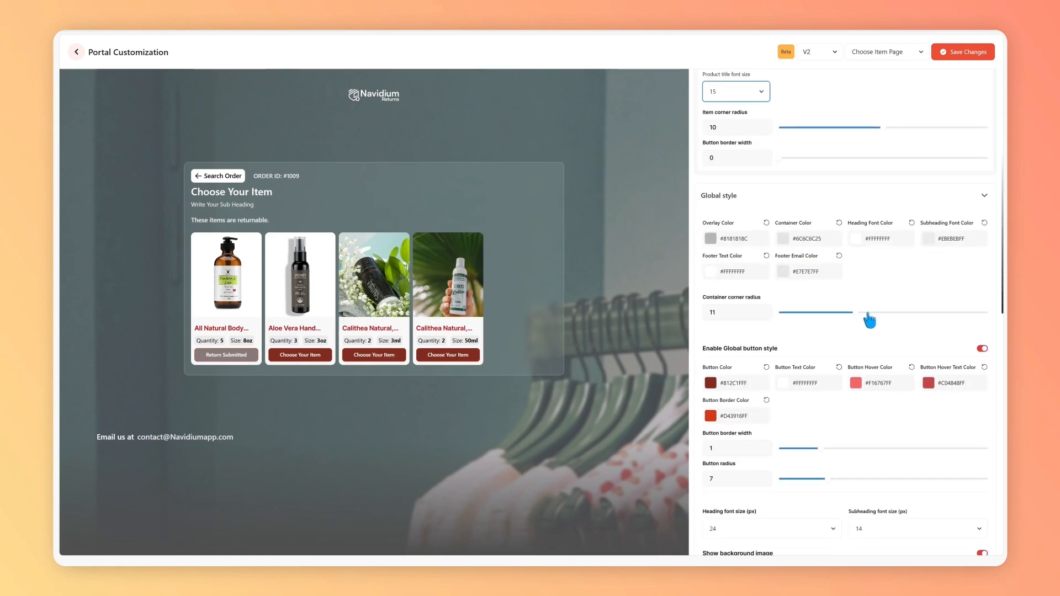
pyautogui.scroll(1, 851, 322)
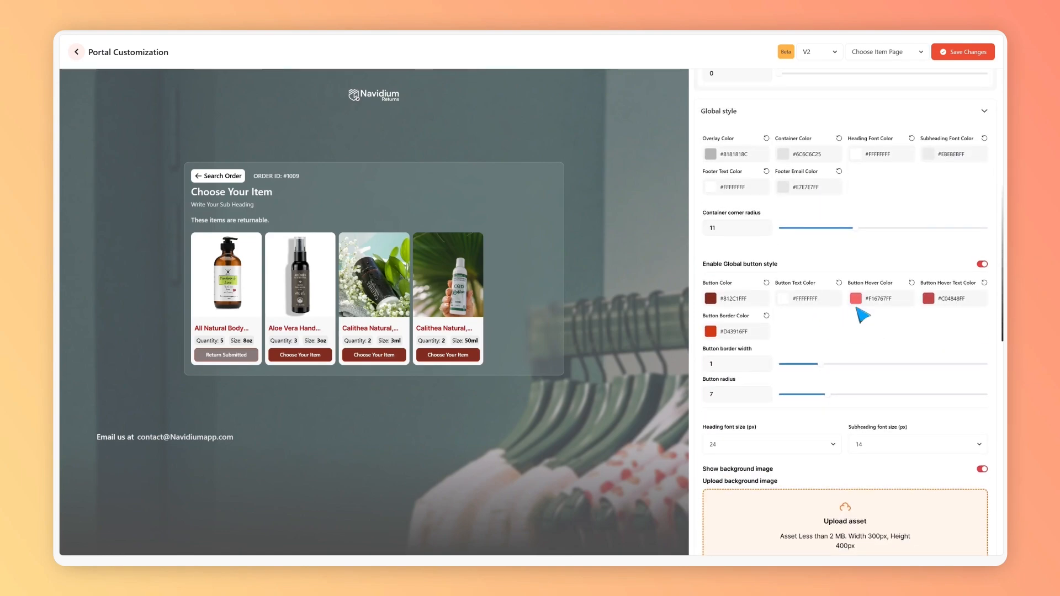
pyautogui.scroll(7, 872, 326)
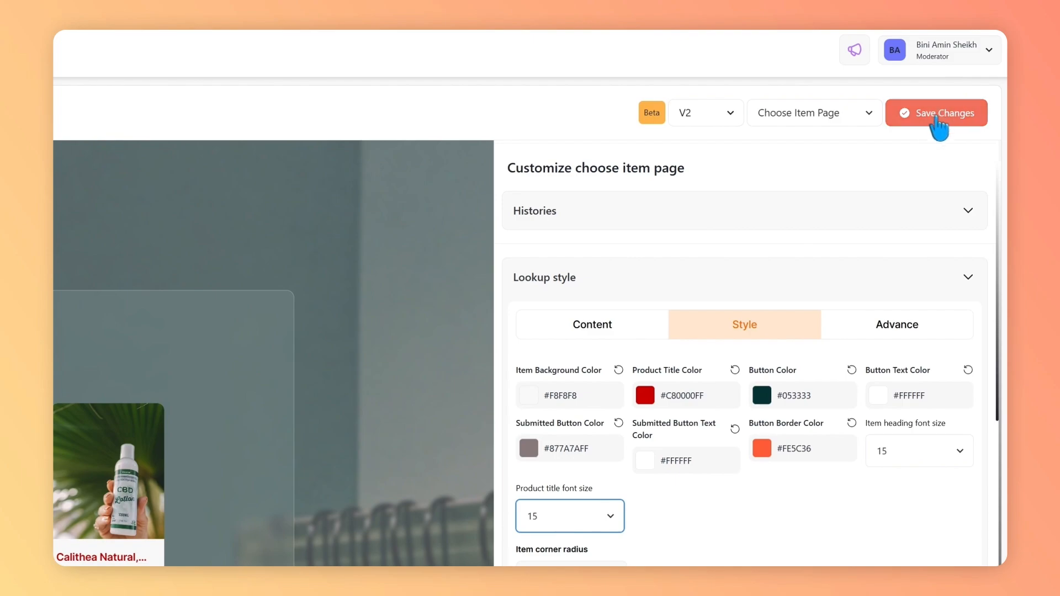
pyautogui.click(929, 116)
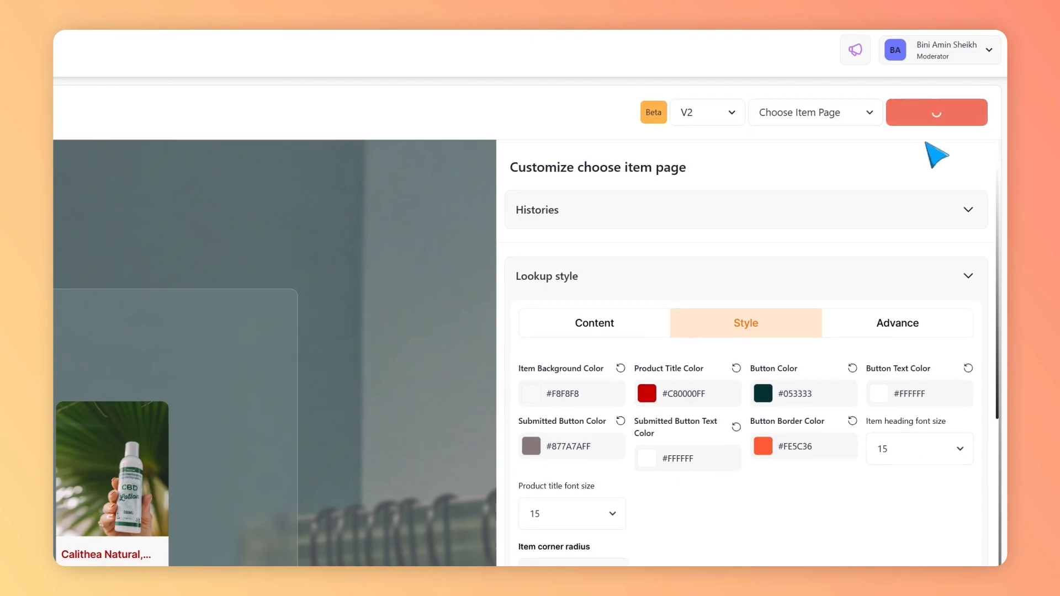